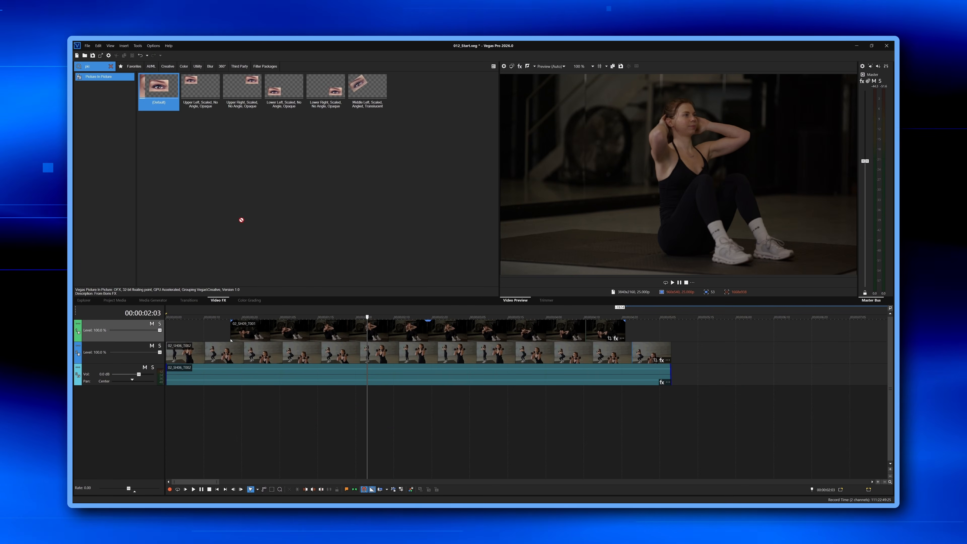
Apply the default Picture In Picture effect to the 02_SH09_T001 clip and reduce its Layer Dimensionality drop shadow's opacity.
{"action": "left_click_drag", "start_coordinate": [397, 329], "coordinate": [391, 336]}
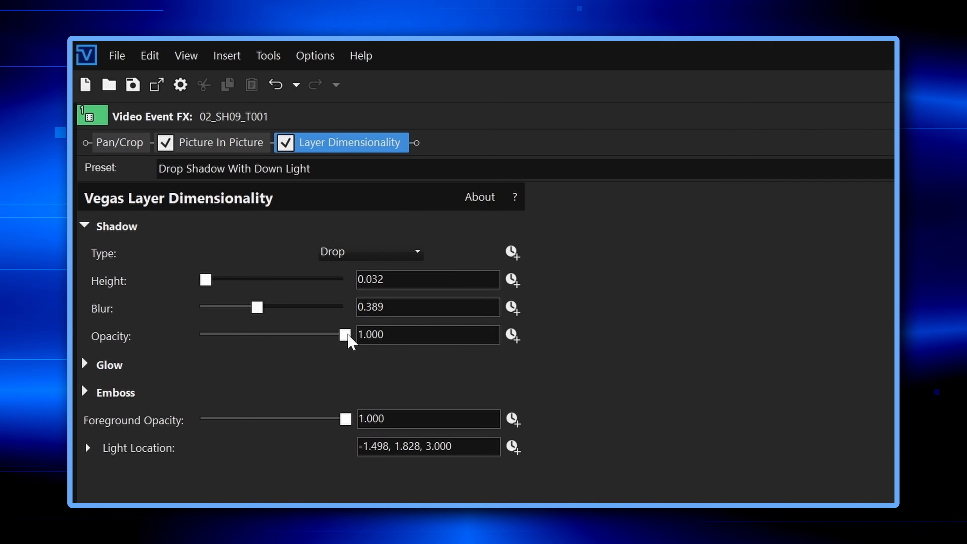
{"action": "left_click_drag", "start_coordinate": [347, 339], "coordinate": [287, 341]}
{"action": "left_click_drag", "start_coordinate": [287, 342], "coordinate": [278, 346]}
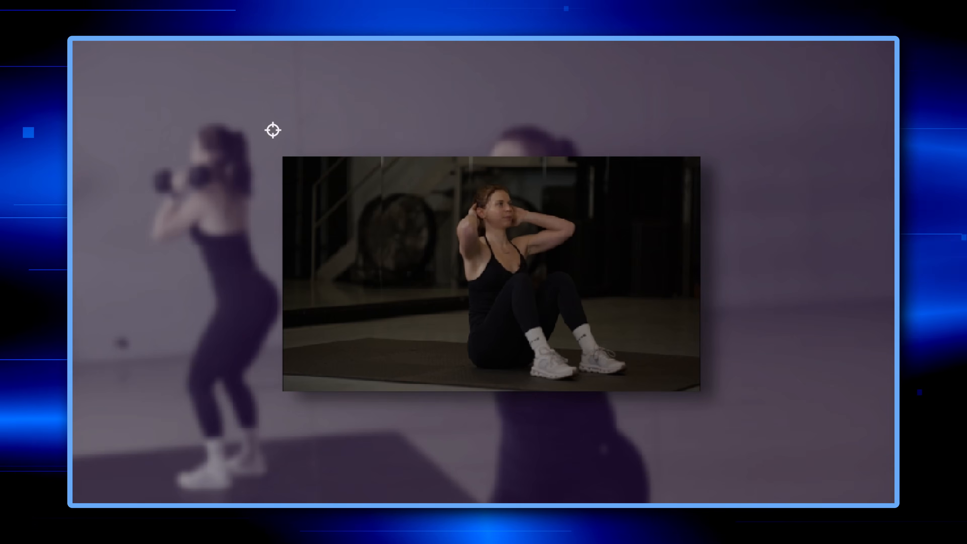
{"action": "left_click_drag", "start_coordinate": [237, 363], "coordinate": [265, 368]}
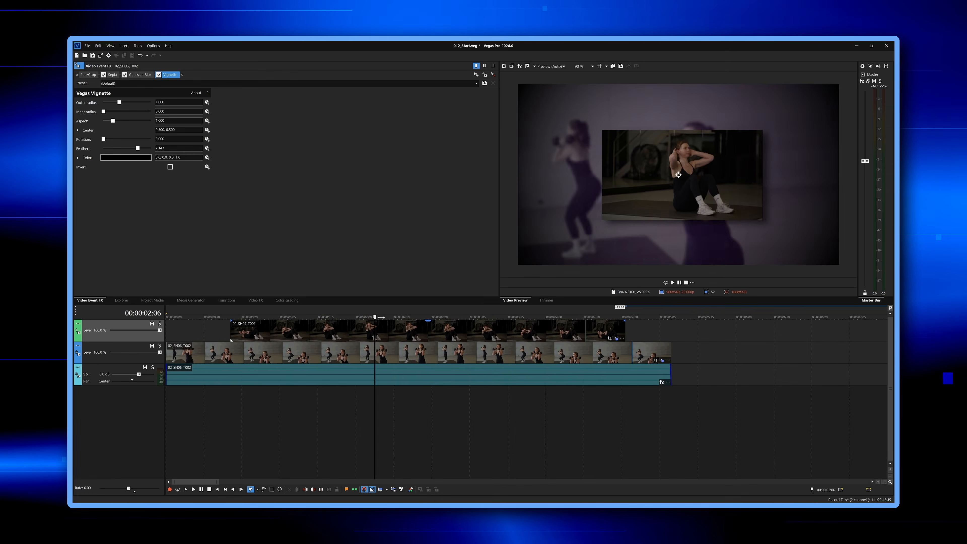
{"action": "left_click_drag", "start_coordinate": [508, 319], "coordinate": [296, 317]}
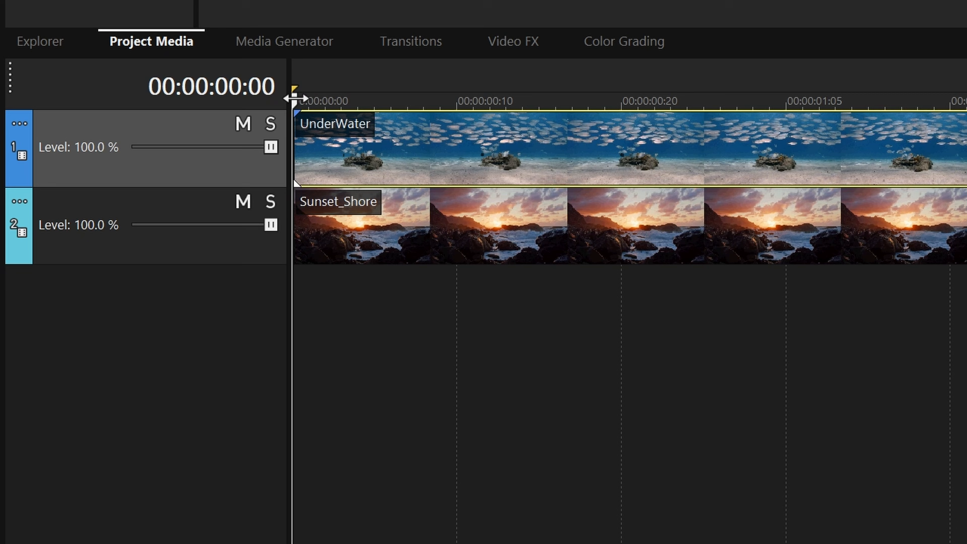
Review the UnderWater and Sunset_Shore clips by scrubbing the timeline and briefly soloing the Sunset_Shore track.
{"action": "left_click_drag", "start_coordinate": [99, 324], "coordinate": [268, 330]}
{"action": "left_click_drag", "start_coordinate": [804, 116], "coordinate": [16, 101]}
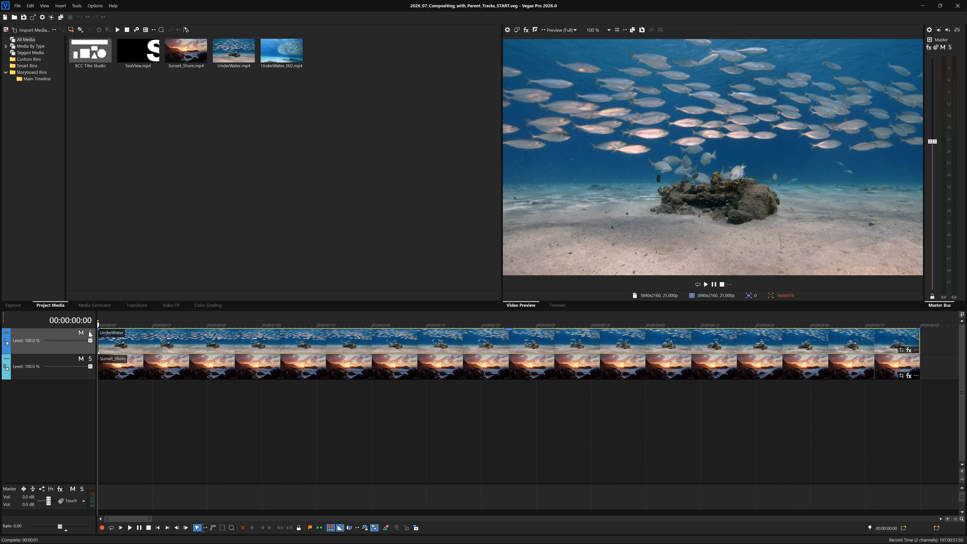
{"action": "left_click", "coordinate": [90, 359]}
{"action": "left_click", "coordinate": [90, 359]}
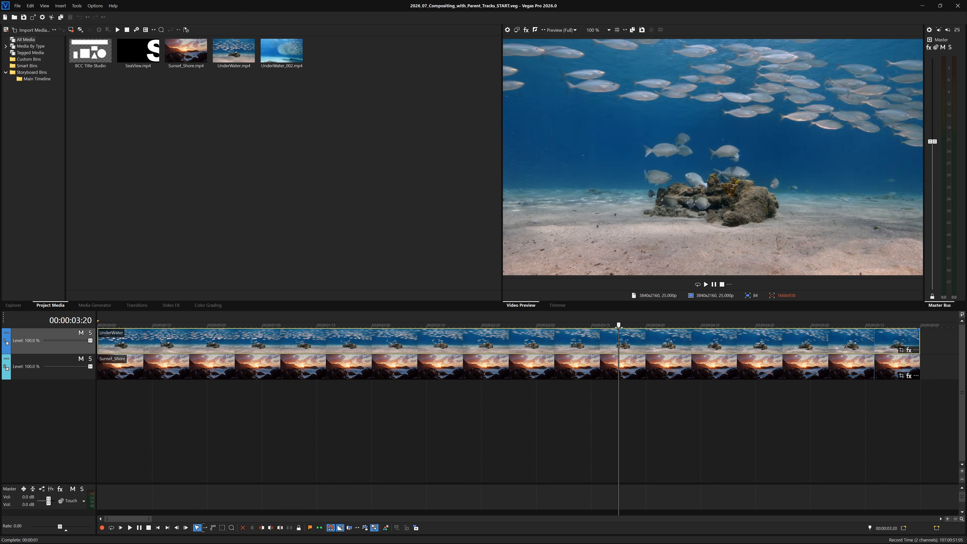
Try the default Picture In Picture effect on the UnderWater clip, and remove it from the clip again.
{"action": "left_click", "coordinate": [170, 306]}
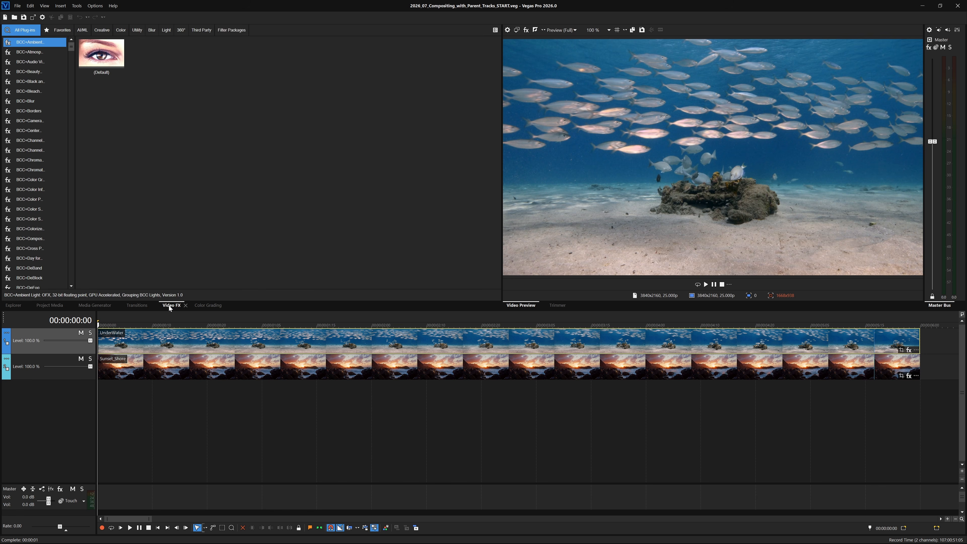
{"action": "type", "text": "pic"}
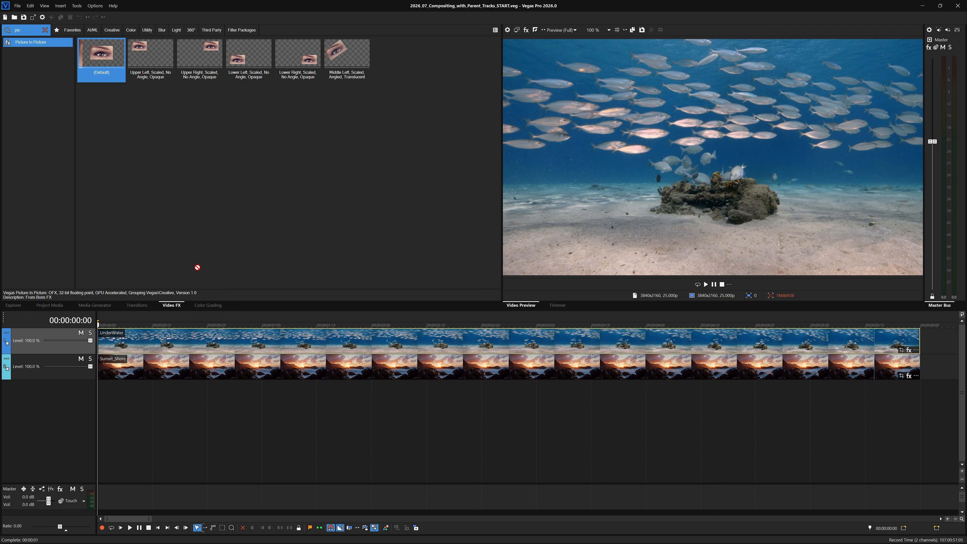
{"action": "left_click_drag", "start_coordinate": [292, 196], "coordinate": [244, 341]}
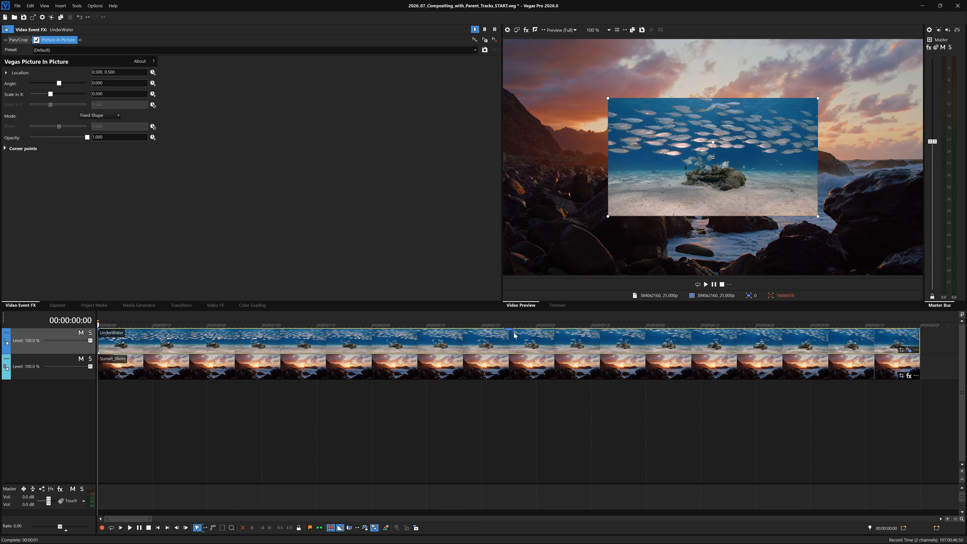
{"action": "mouse_move", "coordinate": [512, 333]}
{"action": "left_mouse_down"}
{"action": "mouse_move", "coordinate": [517, 353]}
{"action": "mouse_move", "coordinate": [516, 325]}
{"action": "left_mouse_up"}
{"action": "left_click", "coordinate": [494, 40]}
{"action": "left_click", "coordinate": [94, 305]}
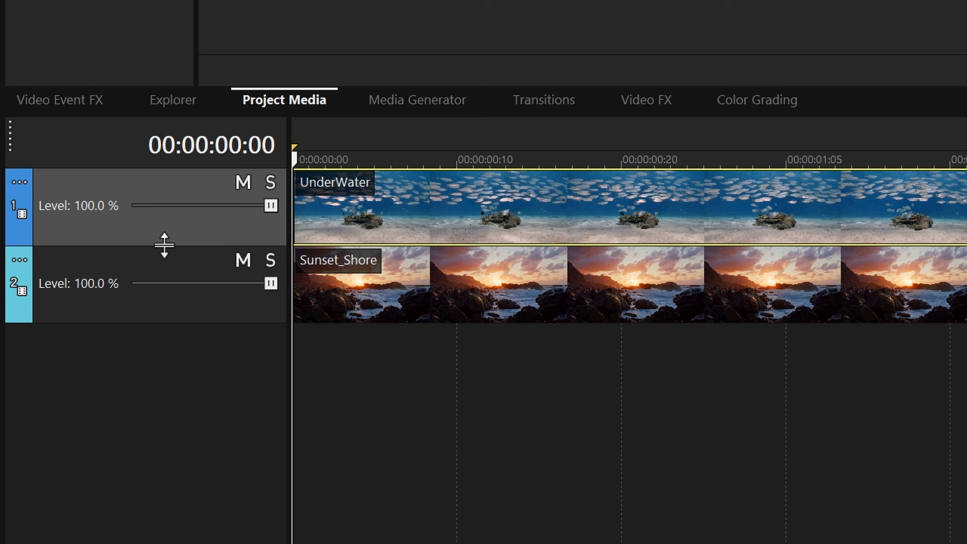
Increase the height of both the UnderWater and Sunset_Shore tracks to enlarge their thumbnails.
{"action": "left_click_drag", "start_coordinate": [55, 354], "coordinate": [56, 374]}
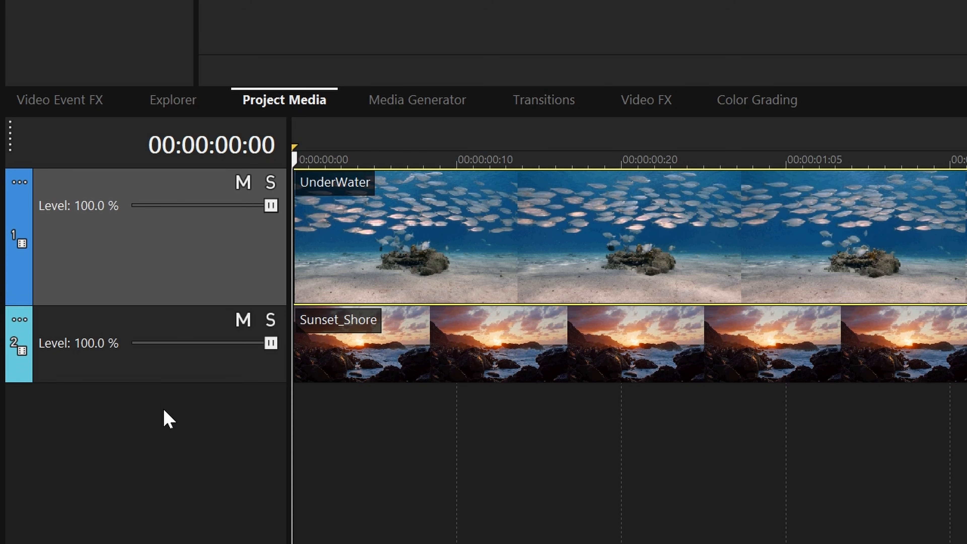
{"action": "left_click_drag", "start_coordinate": [165, 382], "coordinate": [166, 431]}
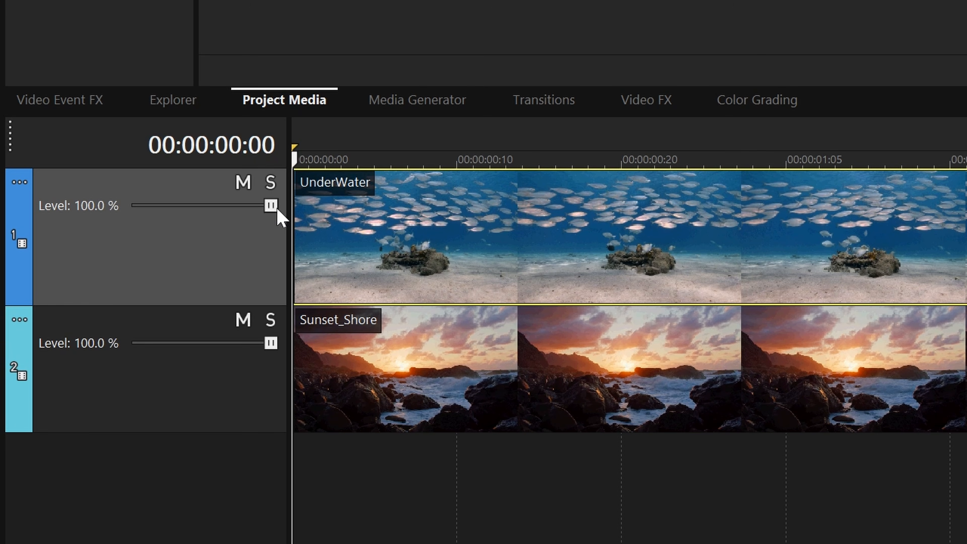
Try lowering the UnderWater track's level to about 12 %, and restore it to 100 %.
{"action": "left_click_drag", "start_coordinate": [271, 208], "coordinate": [150, 220]}
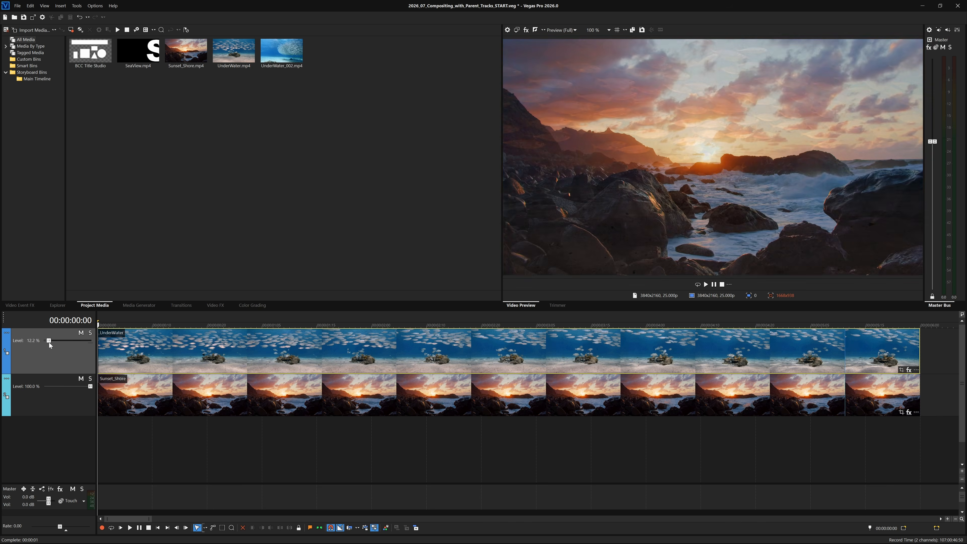
{"action": "left_click_drag", "start_coordinate": [50, 346], "coordinate": [95, 346]}
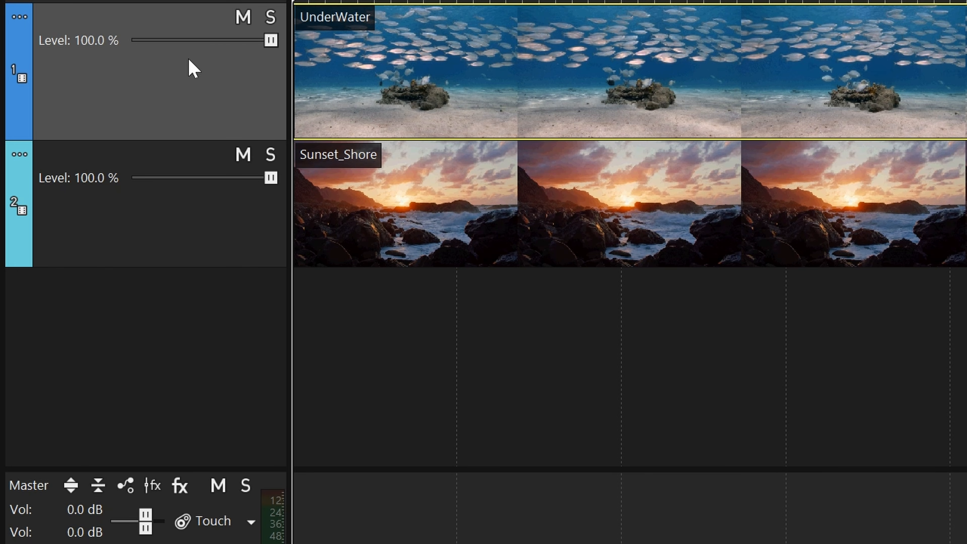
Set the UnderWater track's compositing mode to Add.
{"action": "left_click", "coordinate": [21, 25]}
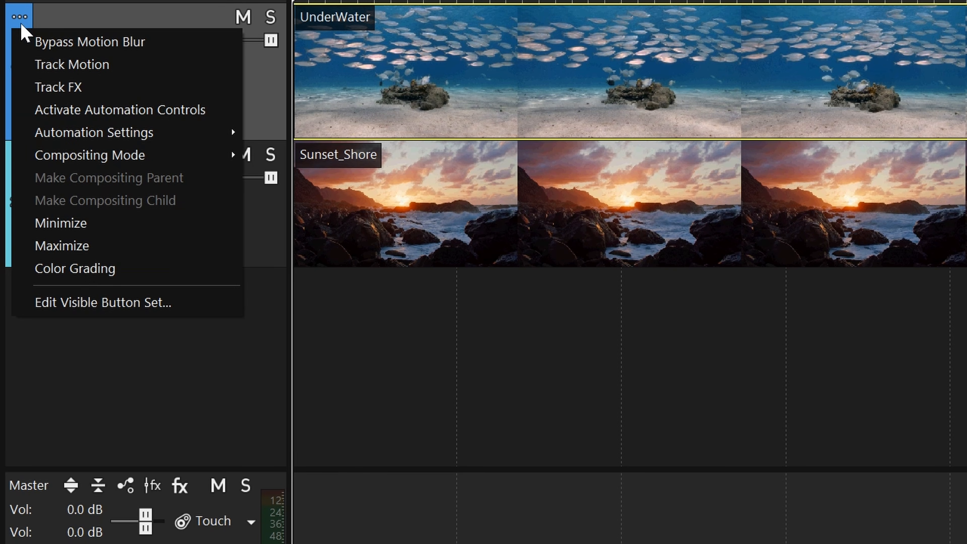
{"action": "mouse_move", "coordinate": [159, 153]}
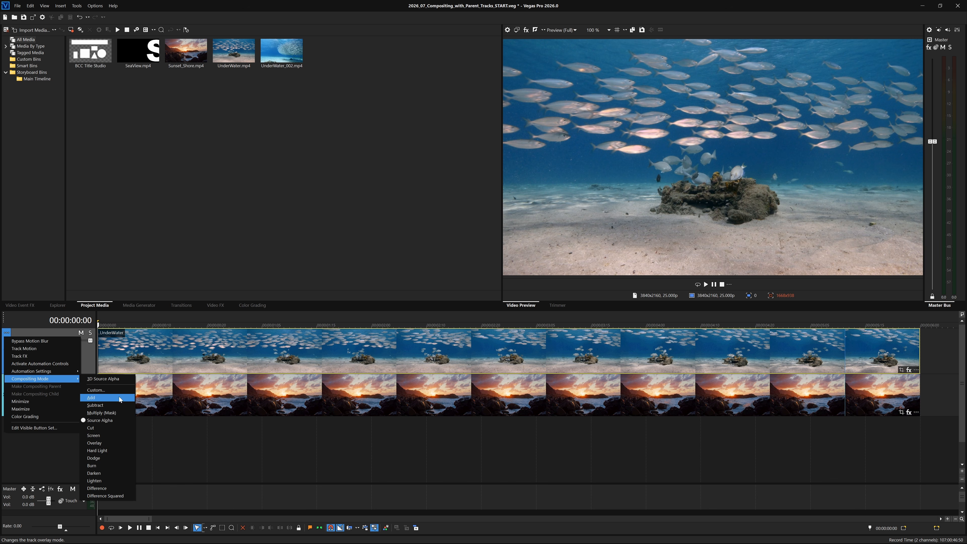
{"action": "left_click", "coordinate": [98, 400]}
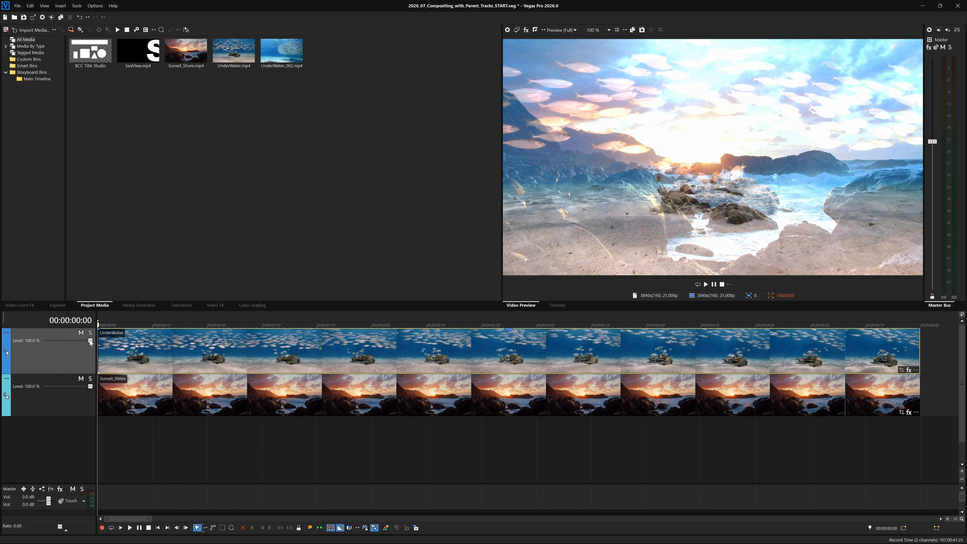
{"action": "mouse_move", "coordinate": [90, 341]}
{"action": "left_mouse_down"}
{"action": "mouse_move", "coordinate": [61, 340]}
{"action": "mouse_move", "coordinate": [85, 349]}
{"action": "mouse_move", "coordinate": [64, 353]}
{"action": "mouse_move", "coordinate": [93, 354]}
{"action": "left_mouse_up"}
Change the UnderWater track's compositing mode to Subtract.
{"action": "left_click", "coordinate": [7, 333]}
{"action": "mouse_move", "coordinate": [57, 382]}
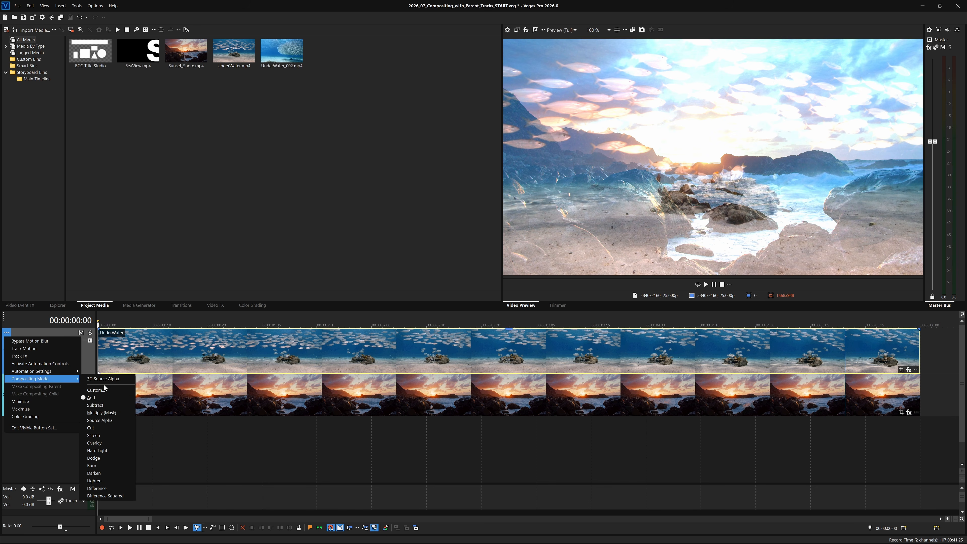
{"action": "left_click", "coordinate": [110, 409]}
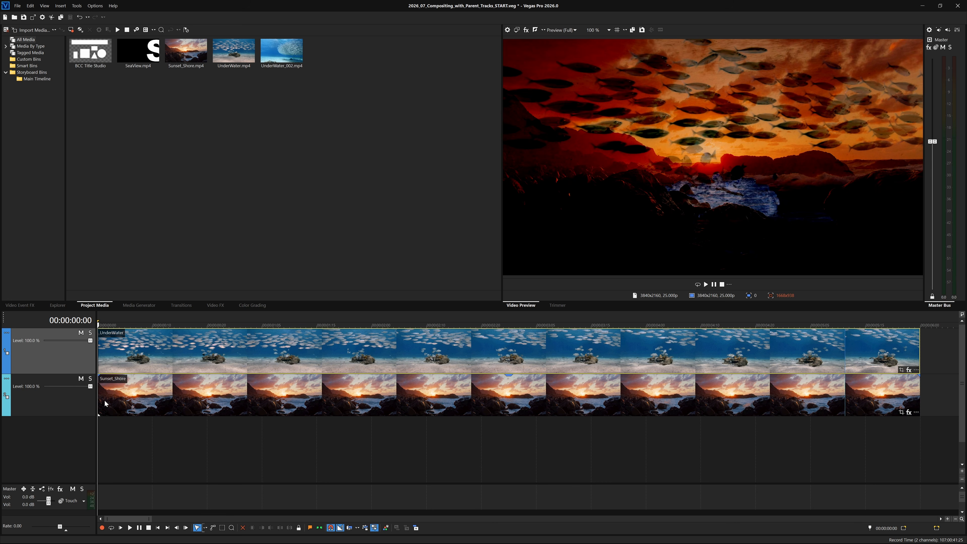
Change the UnderWater track's compositing mode to Multiply (Mask).
{"action": "left_click", "coordinate": [7, 332]}
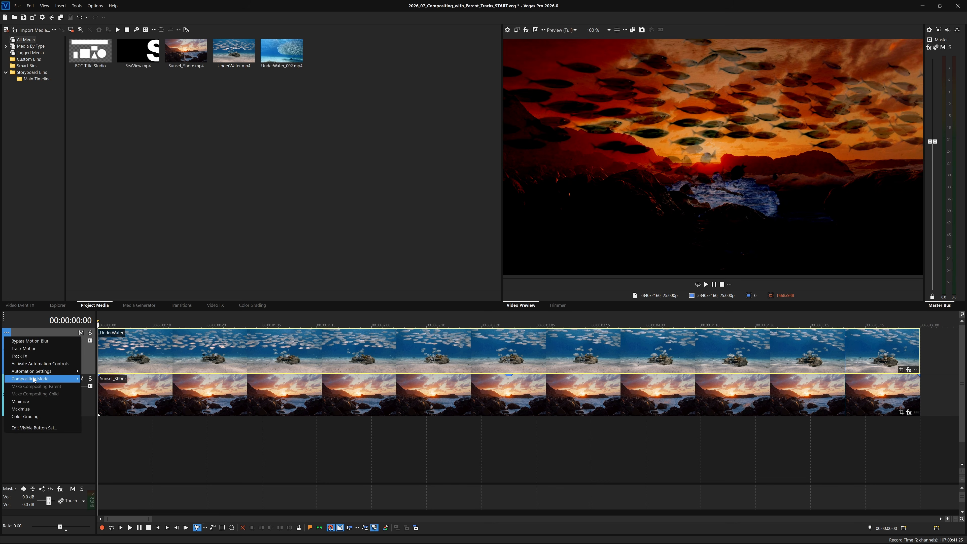
{"action": "mouse_move", "coordinate": [35, 379]}
{"action": "left_click", "coordinate": [108, 413]}
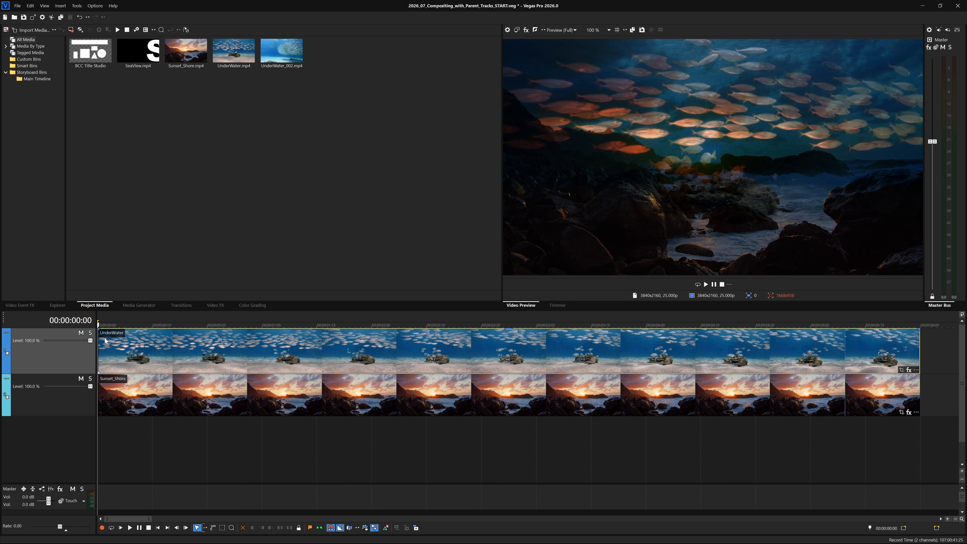
Return the UnderWater track's compositing mode to Source Alpha.
{"action": "mouse_move", "coordinate": [100, 326]}
{"action": "left_mouse_down"}
{"action": "mouse_move", "coordinate": [805, 342]}
{"action": "mouse_move", "coordinate": [262, 353]}
{"action": "mouse_move", "coordinate": [804, 354]}
{"action": "mouse_move", "coordinate": [95, 343]}
{"action": "left_mouse_up"}
{"action": "left_click", "coordinate": [9, 332]}
{"action": "mouse_move", "coordinate": [45, 379]}
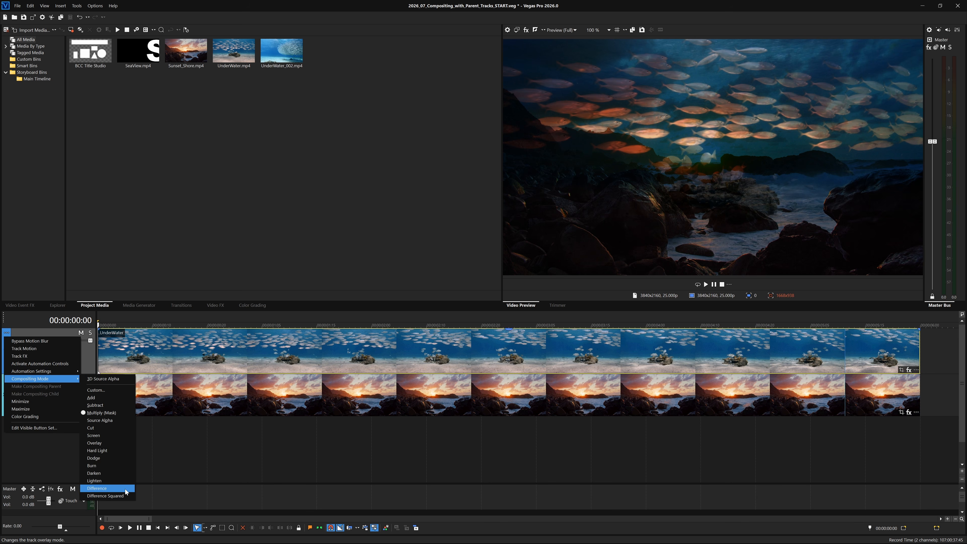
{"action": "left_click", "coordinate": [126, 421]}
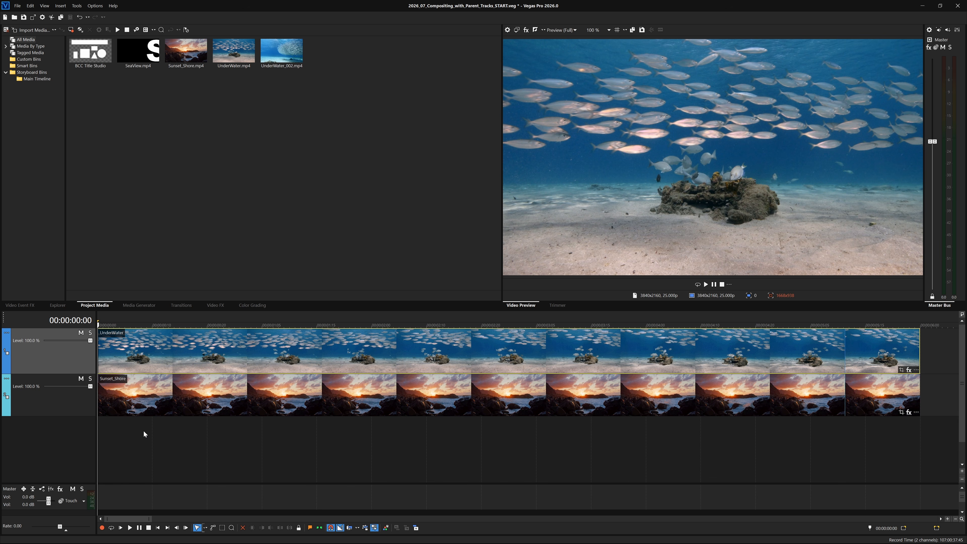
Search the video effects for "mask" and apply Bézier Masking to the UnderWater clip.
{"action": "left_click_drag", "start_coordinate": [99, 326], "coordinate": [32, 311]}
{"action": "left_click", "coordinate": [210, 305]}
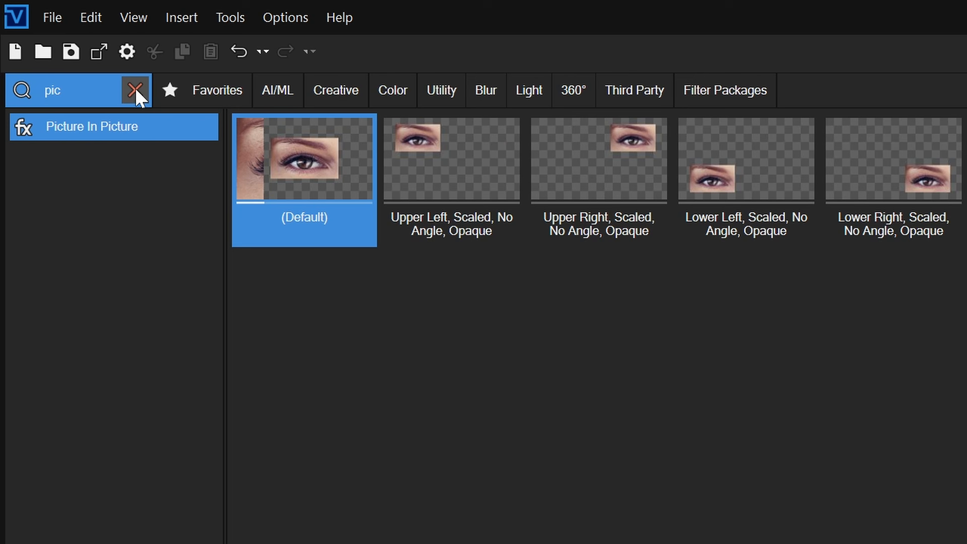
{"action": "left_click", "coordinate": [135, 91]}
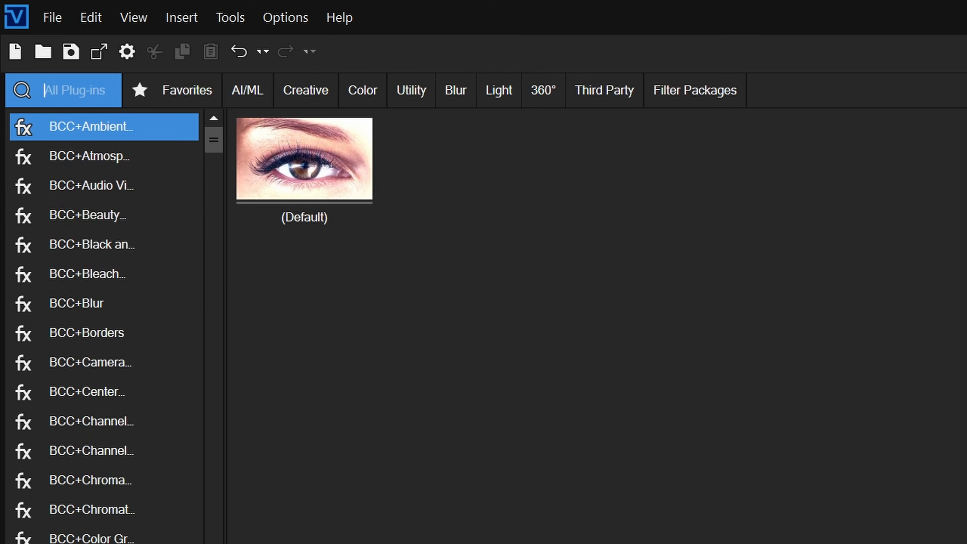
{"action": "type", "text": "mask"}
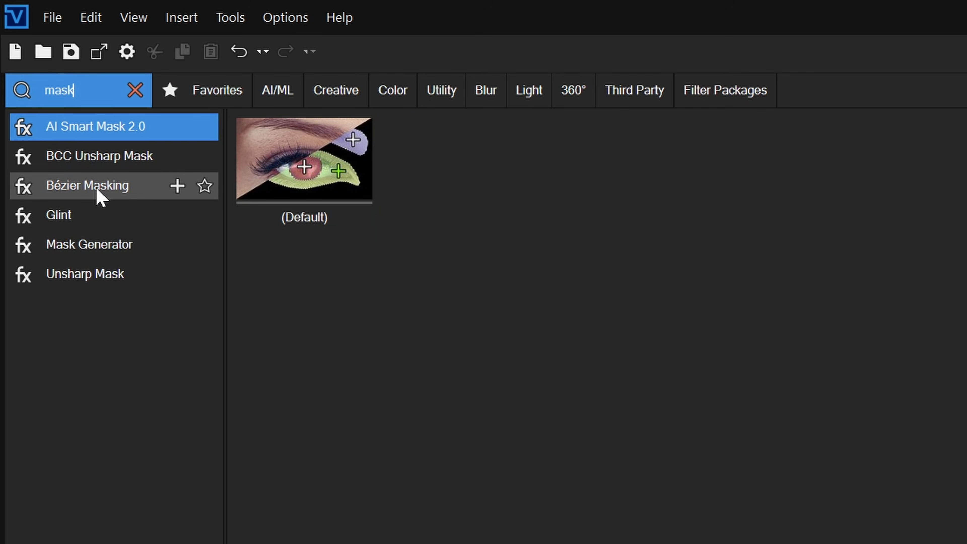
{"action": "left_click_drag", "start_coordinate": [100, 197], "coordinate": [245, 354]}
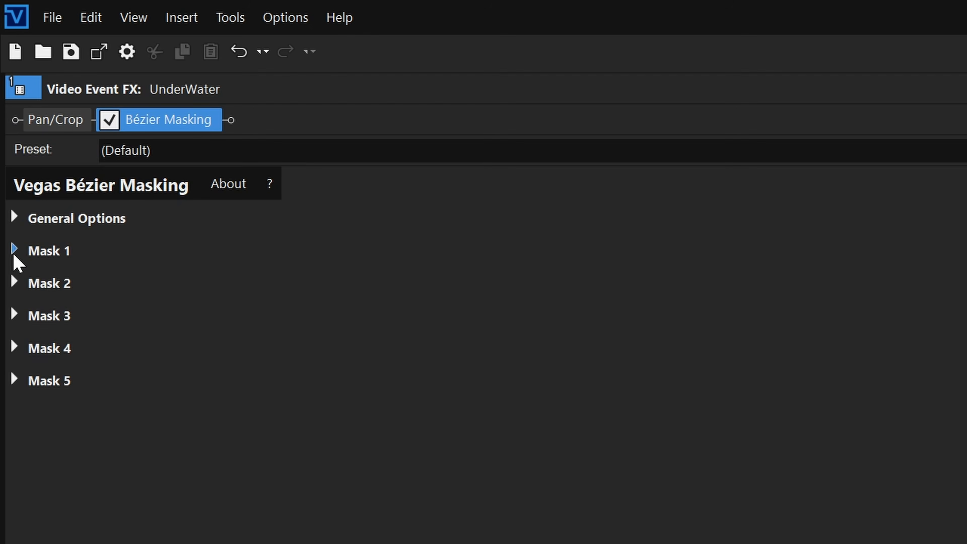
Try the Oval shape for Mask 1, set its type to Curve, and turn off its Edit Mode.
{"action": "left_click", "coordinate": [5, 84]}
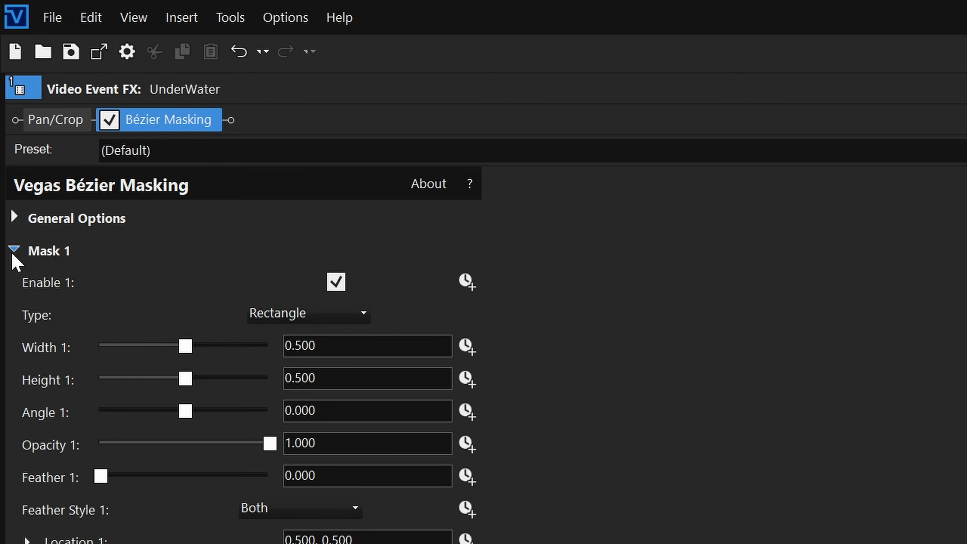
{"action": "left_click", "coordinate": [284, 314]}
{"action": "left_click", "coordinate": [294, 337]}
{"action": "left_click", "coordinate": [304, 316]}
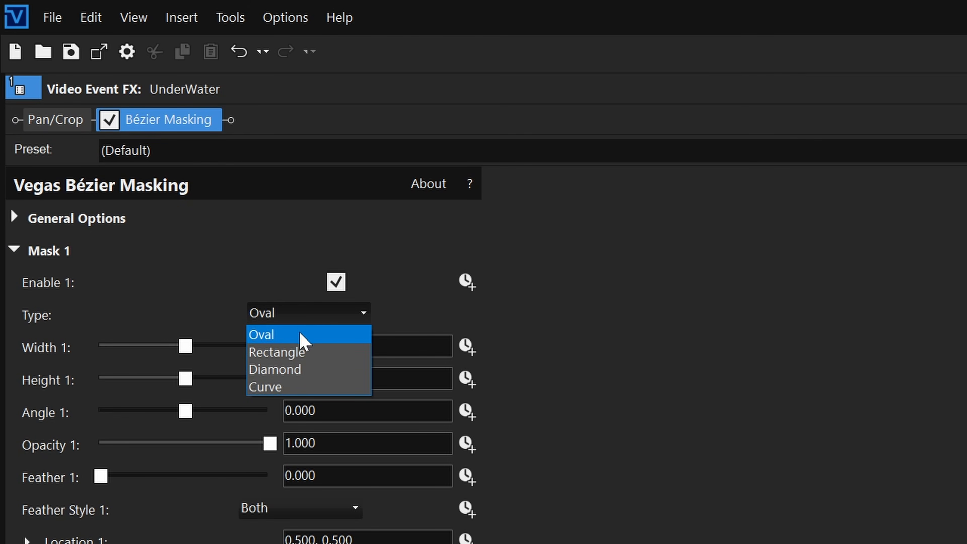
{"action": "left_click", "coordinate": [308, 389]}
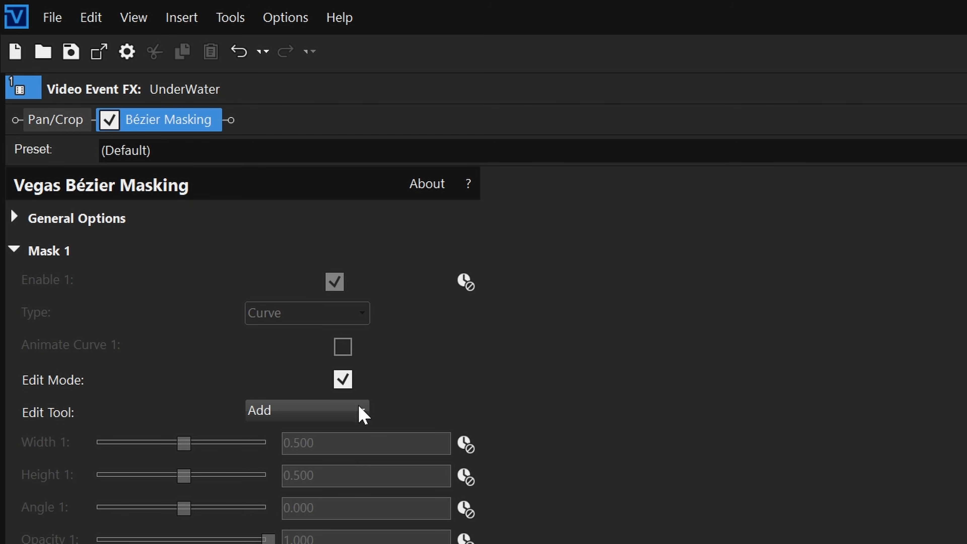
{"action": "left_click", "coordinate": [342, 380]}
Try the Diamond shape for Mask 1 and set the mask type to Oval.
{"action": "left_click", "coordinate": [332, 320]}
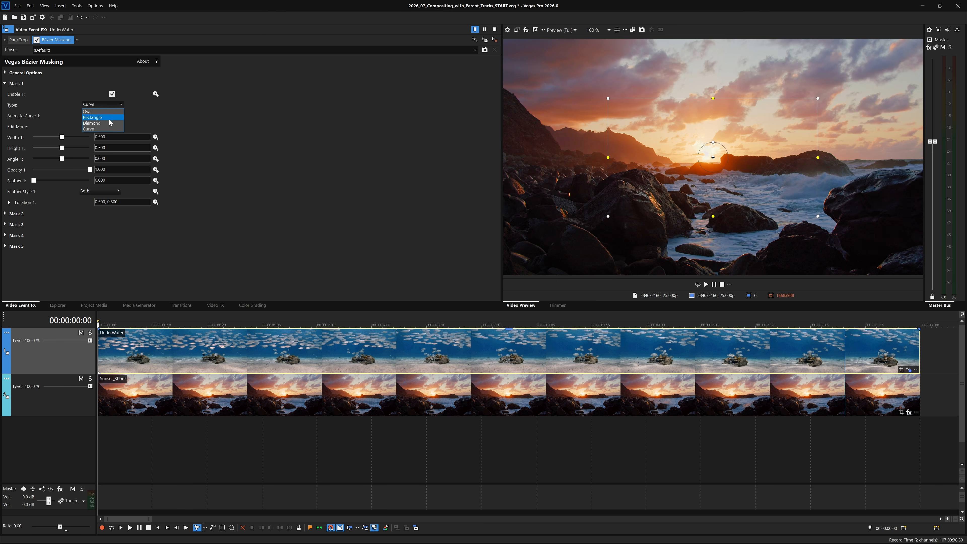
{"action": "left_click", "coordinate": [112, 124]}
{"action": "left_click", "coordinate": [107, 112]}
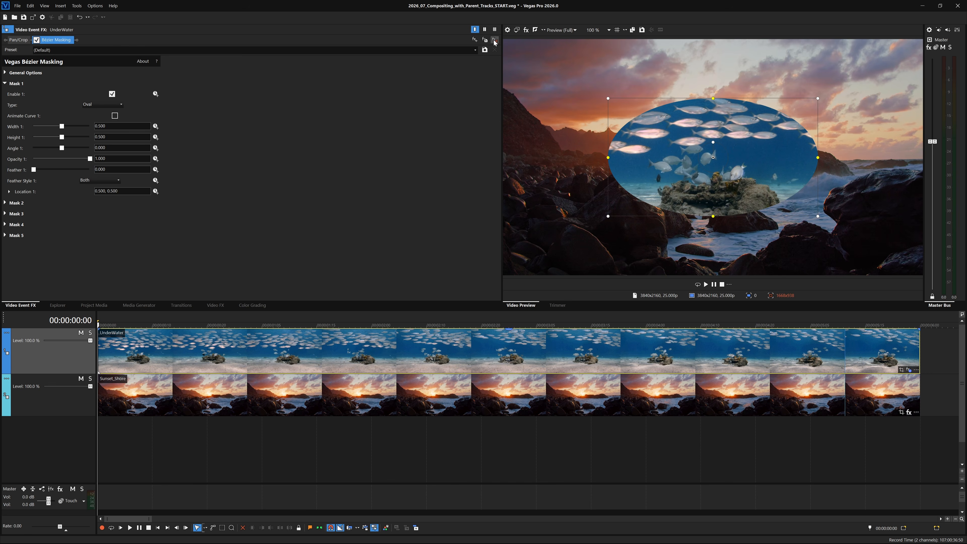
Remove the Bézier Masking effect from the UnderWater clip and return to the project media.
{"action": "left_click", "coordinate": [19, 39]}
{"action": "left_click", "coordinate": [97, 305]}
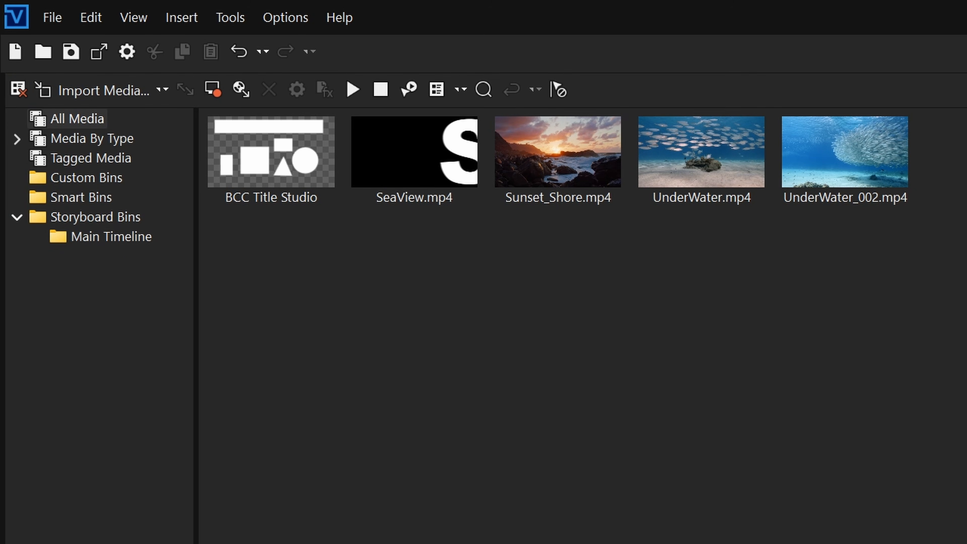
{"action": "left_click", "coordinate": [263, 180]}
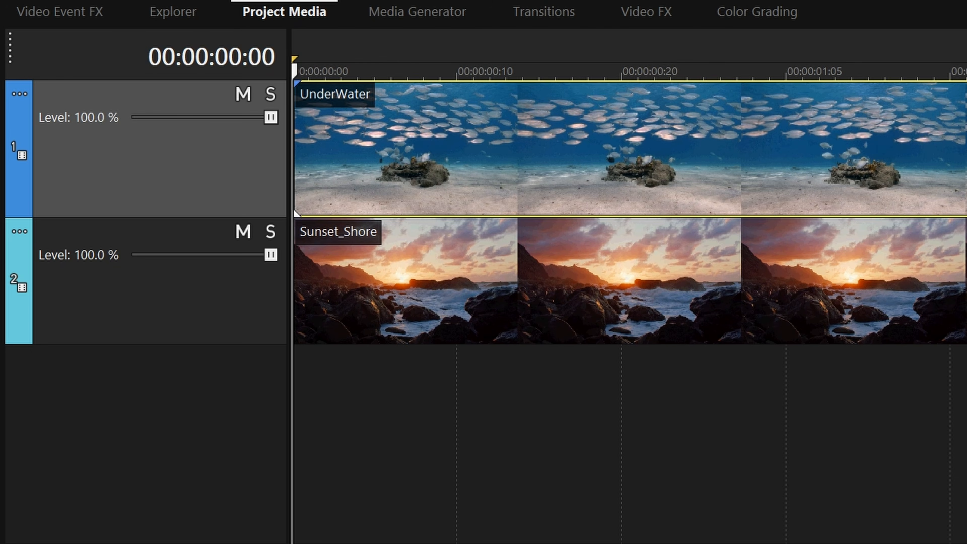
Add BCC Title Studio to a new video track above UnderWater, spanning the same length as the clips below.
{"action": "right_click", "coordinate": [606, 397]}
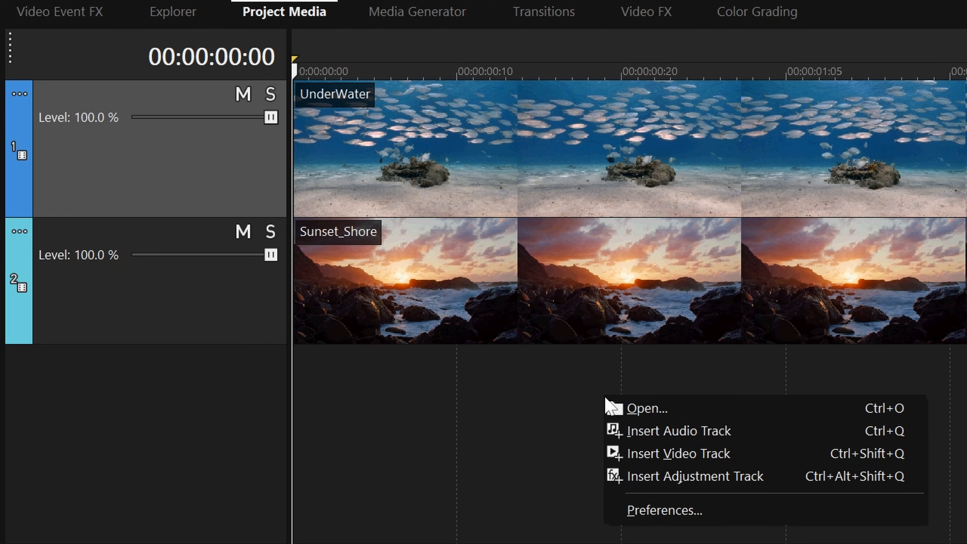
{"action": "left_click", "coordinate": [689, 453]}
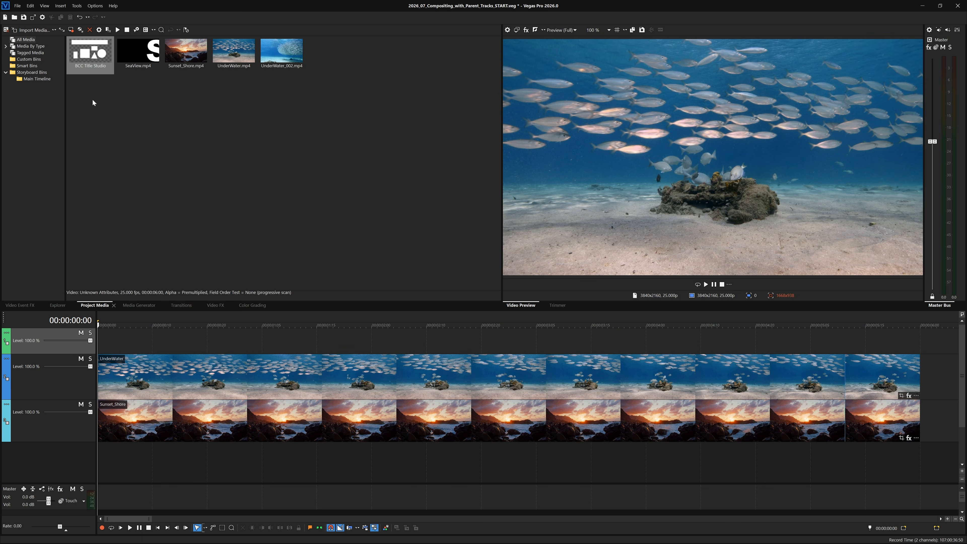
{"action": "left_click_drag", "start_coordinate": [81, 57], "coordinate": [126, 343]}
{"action": "left_click_drag", "start_coordinate": [66, 357], "coordinate": [66, 376]}
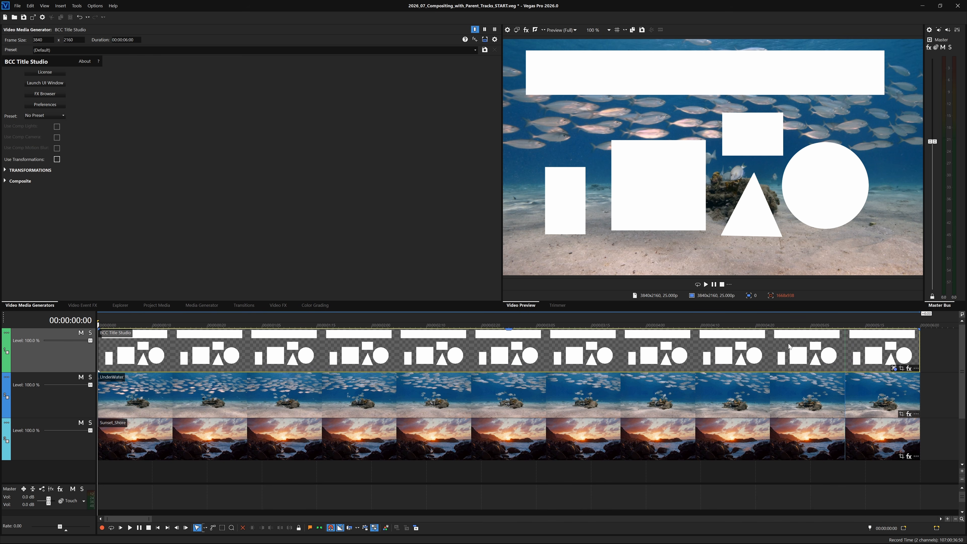
{"action": "mouse_move", "coordinate": [920, 354]}
{"action": "left_mouse_down"}
{"action": "mouse_move", "coordinate": [796, 349]}
{"action": "mouse_move", "coordinate": [920, 348]}
{"action": "left_mouse_up"}
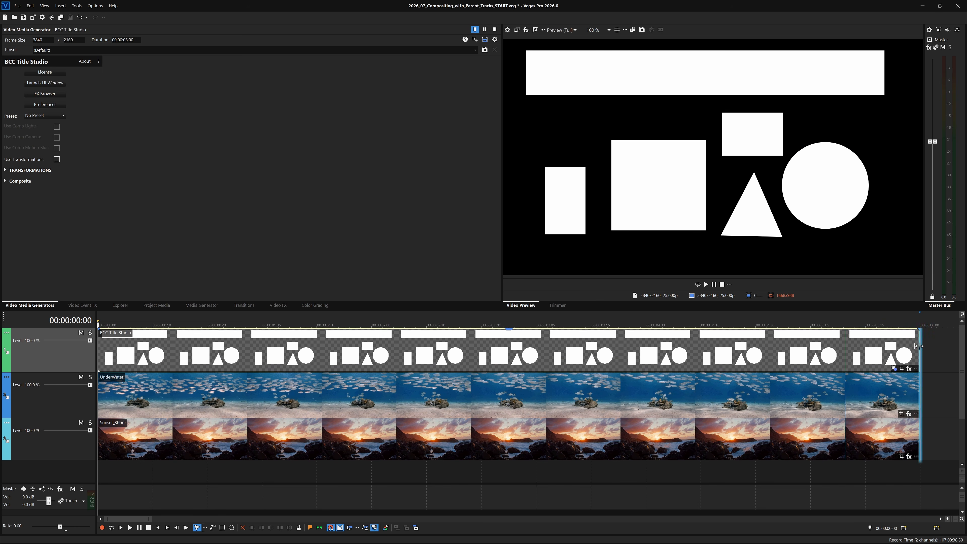
Return to the timeline start and temporarily mute the UnderWater and BCC Title Studio tracks to check Sunset_Shore.
{"action": "left_click_drag", "start_coordinate": [865, 325], "coordinate": [95, 335]}
{"action": "left_click", "coordinate": [80, 377]}
{"action": "left_click", "coordinate": [81, 333]}
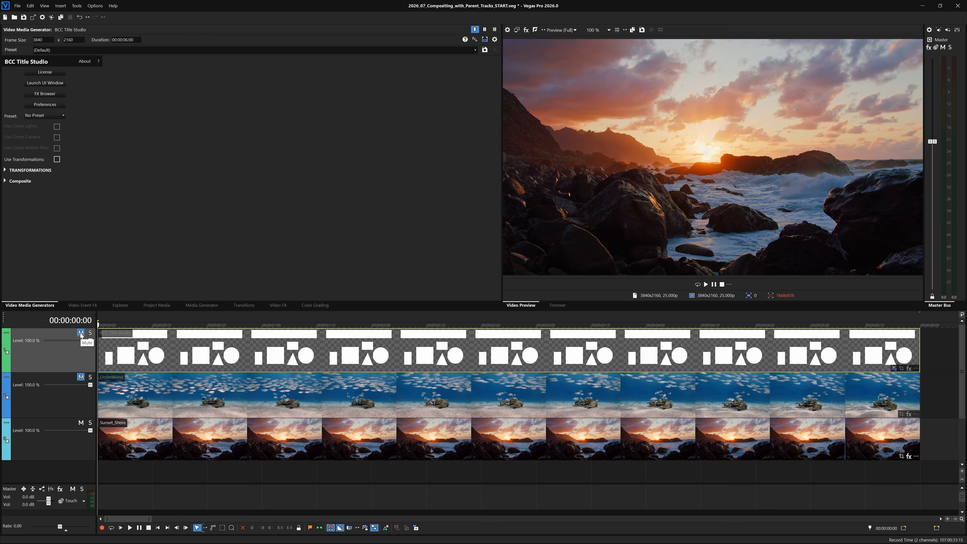
{"action": "left_click", "coordinate": [81, 334]}
{"action": "left_click", "coordinate": [81, 377]}
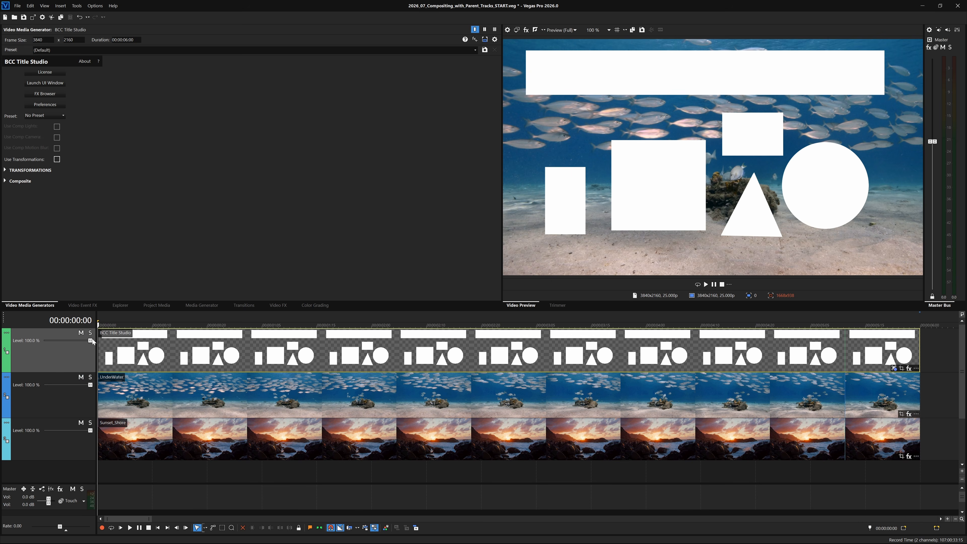
Try the Multiply (Mask) compositing mode on the BCC Title Studio track.
{"action": "mouse_move", "coordinate": [98, 326]}
{"action": "left_mouse_down"}
{"action": "mouse_move", "coordinate": [258, 314]}
{"action": "mouse_move", "coordinate": [98, 313]}
{"action": "left_mouse_up"}
{"action": "left_click", "coordinate": [7, 333]}
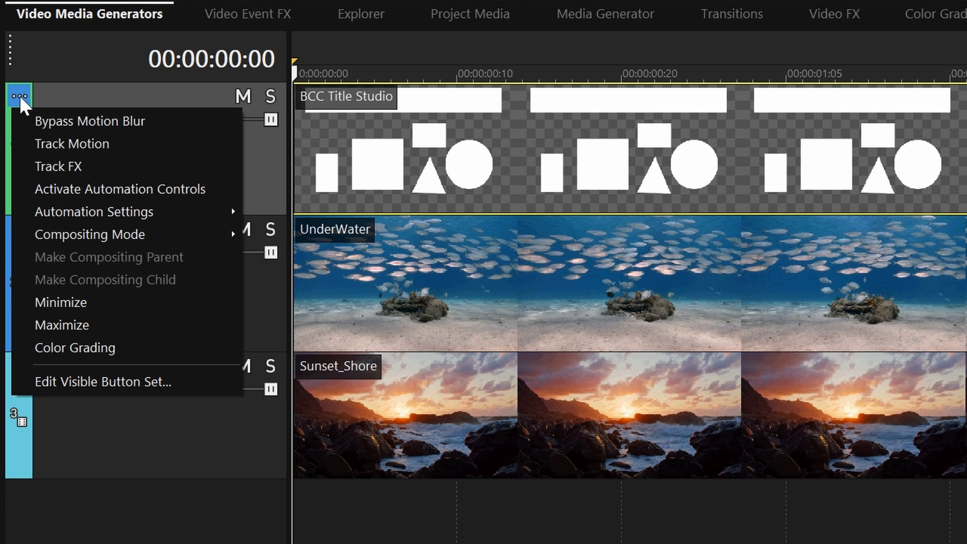
{"action": "mouse_move", "coordinate": [188, 238]}
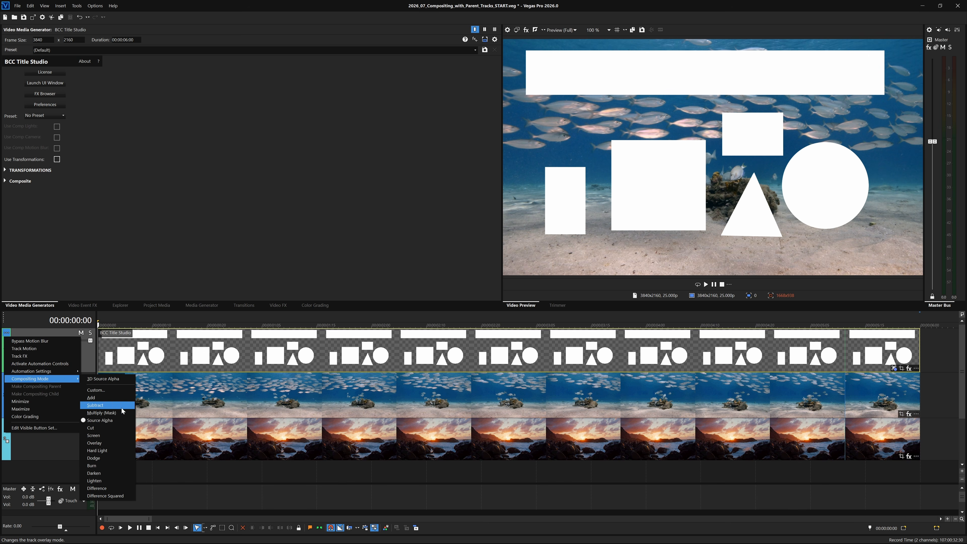
{"action": "left_click", "coordinate": [121, 412]}
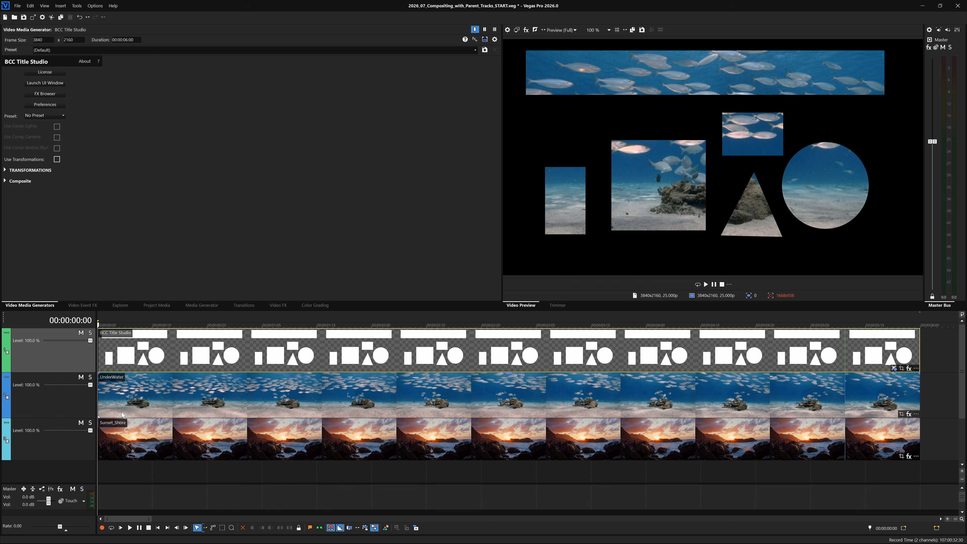
Play back the composite masked by the title shapes and return to the start of the timeline.
{"action": "left_click_drag", "start_coordinate": [98, 325], "coordinate": [127, 323]}
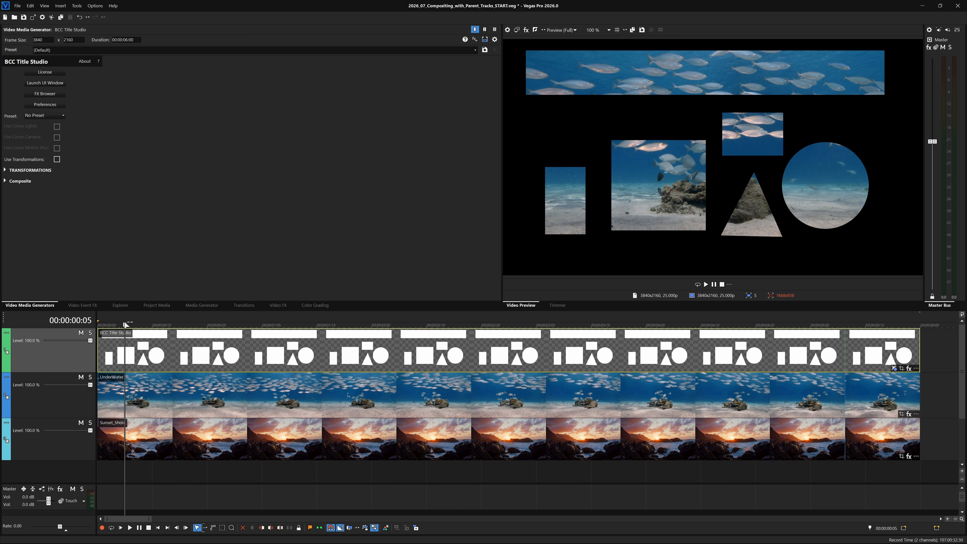
{"action": "key", "text": "space"}
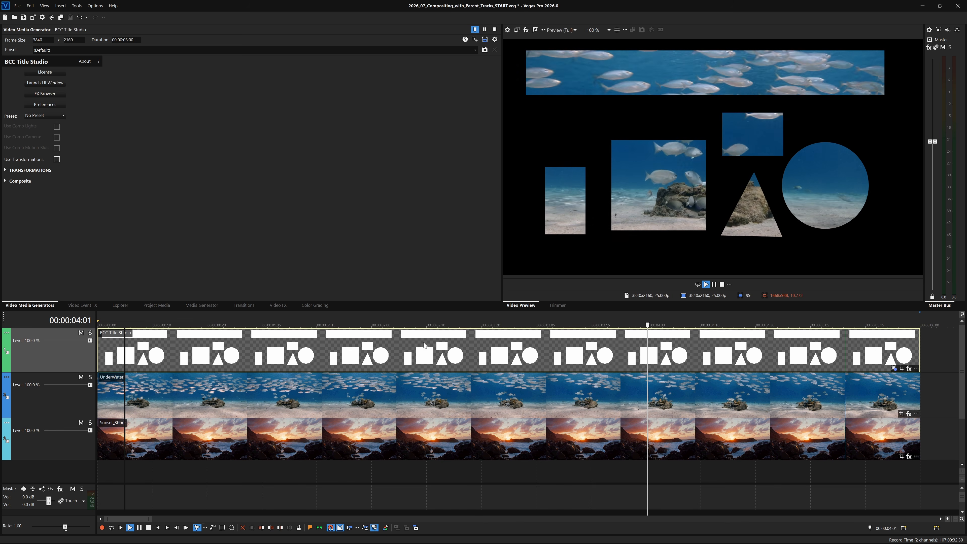
{"action": "key", "text": "Return"}
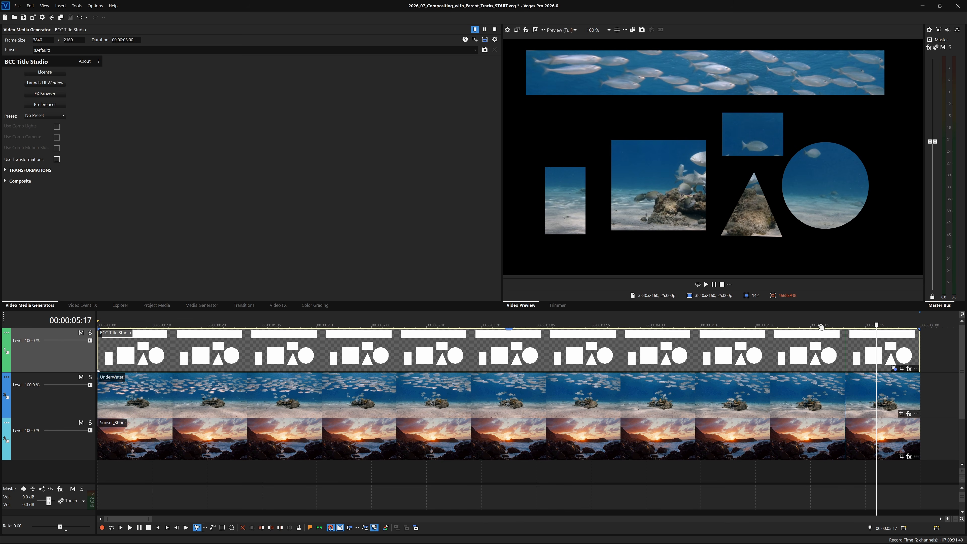
{"action": "left_click_drag", "start_coordinate": [877, 325], "coordinate": [2, 374]}
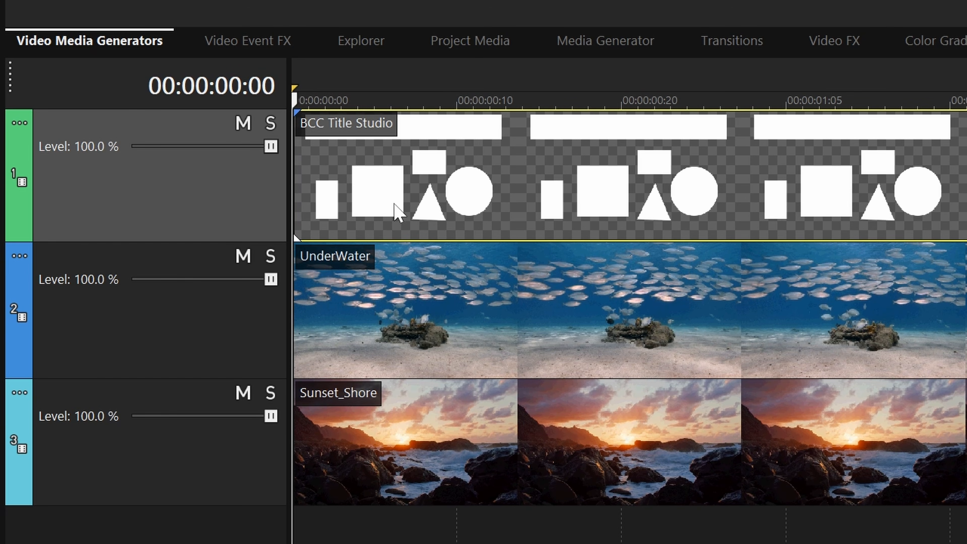
Temporarily mute the UnderWater track to check how the shape mask affects Sunset_Shore.
{"action": "left_click", "coordinate": [384, 303]}
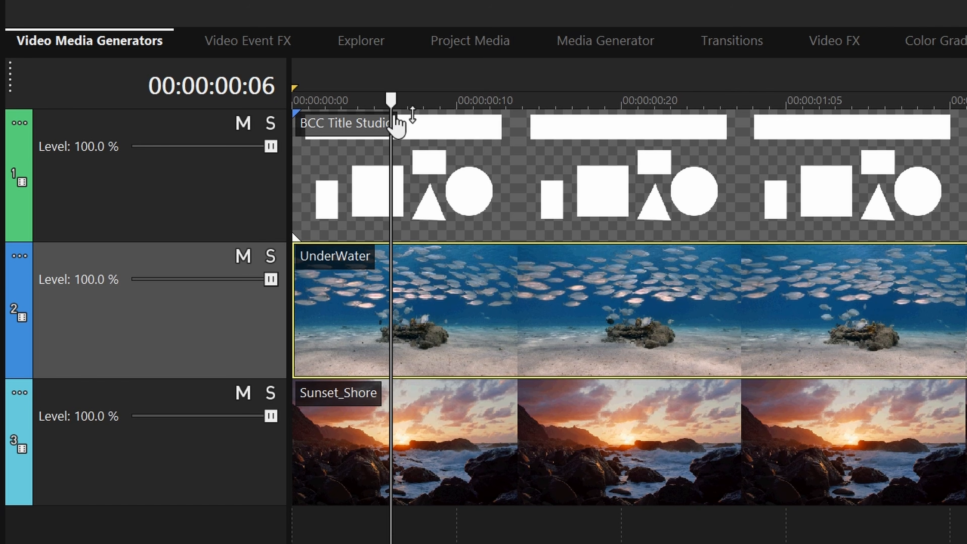
{"action": "left_click_drag", "start_coordinate": [390, 100], "coordinate": [268, 105]}
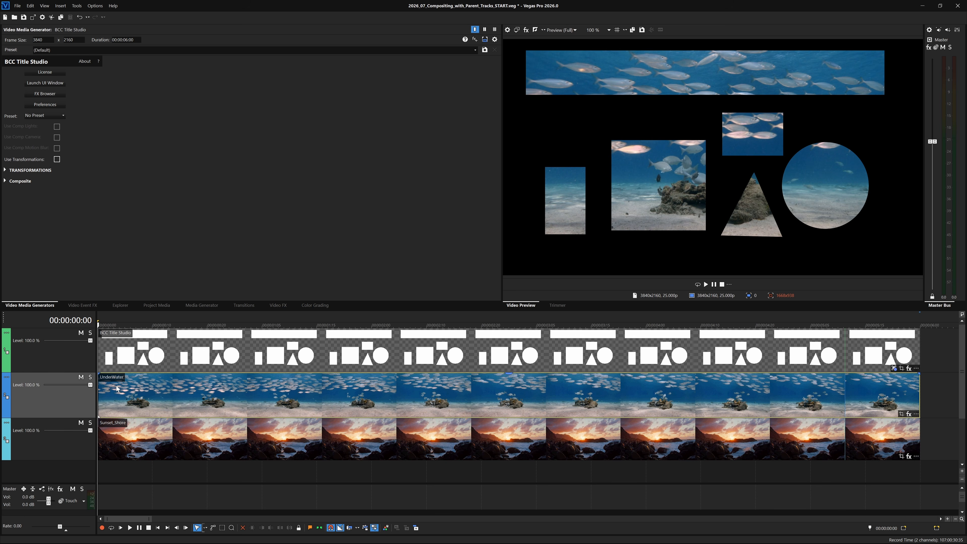
{"action": "left_click", "coordinate": [82, 378]}
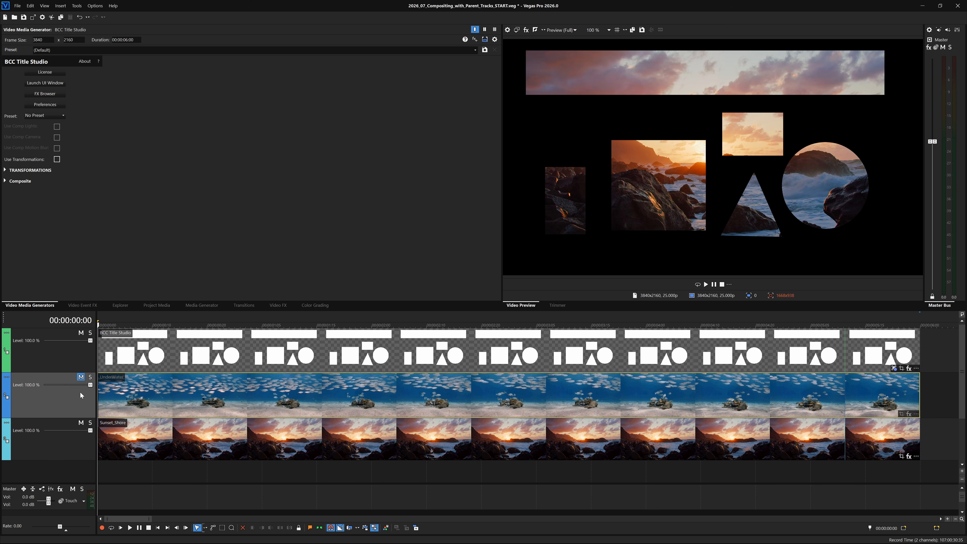
{"action": "left_click", "coordinate": [81, 377]}
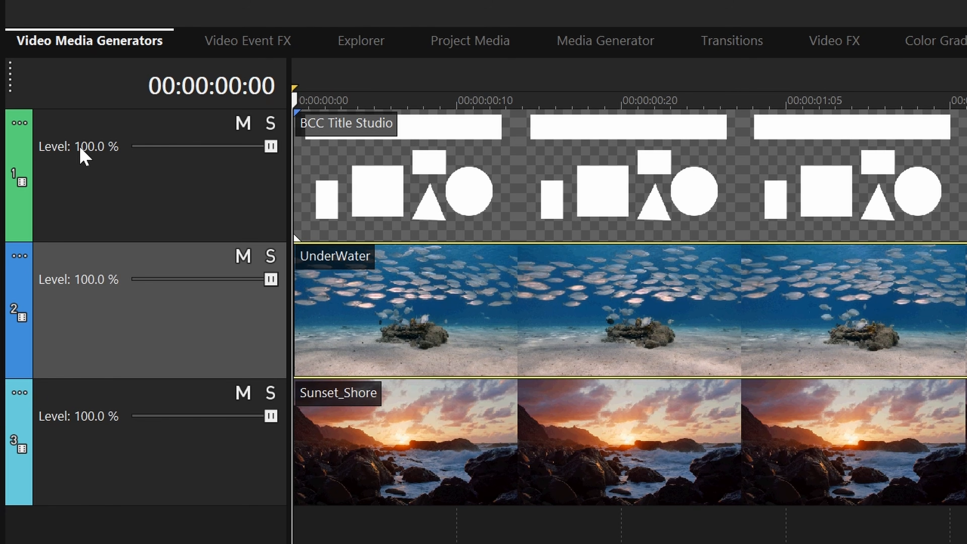
Set the BCC Title Studio track's compositing mode back to Source Alpha.
{"action": "left_click", "coordinate": [19, 122]}
{"action": "mouse_move", "coordinate": [93, 263]}
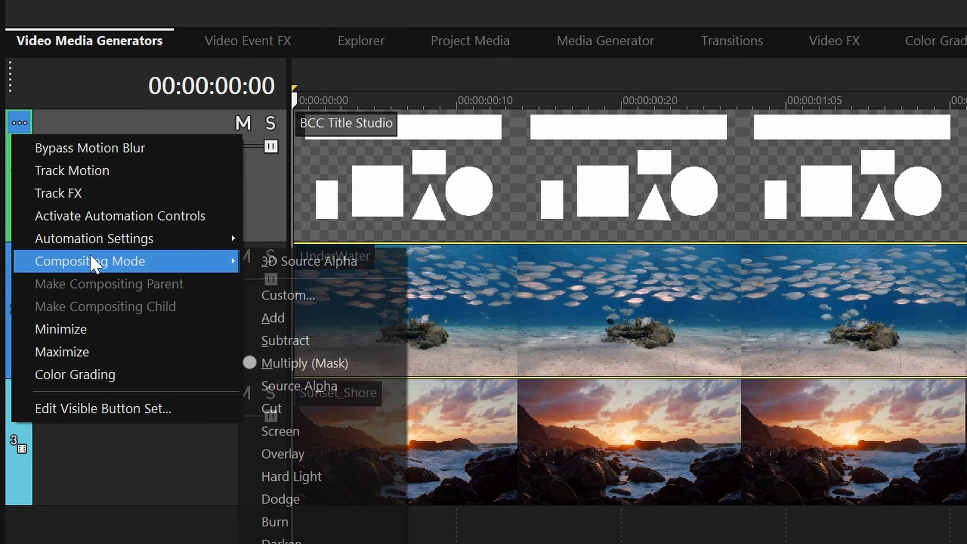
{"action": "left_click", "coordinate": [358, 386]}
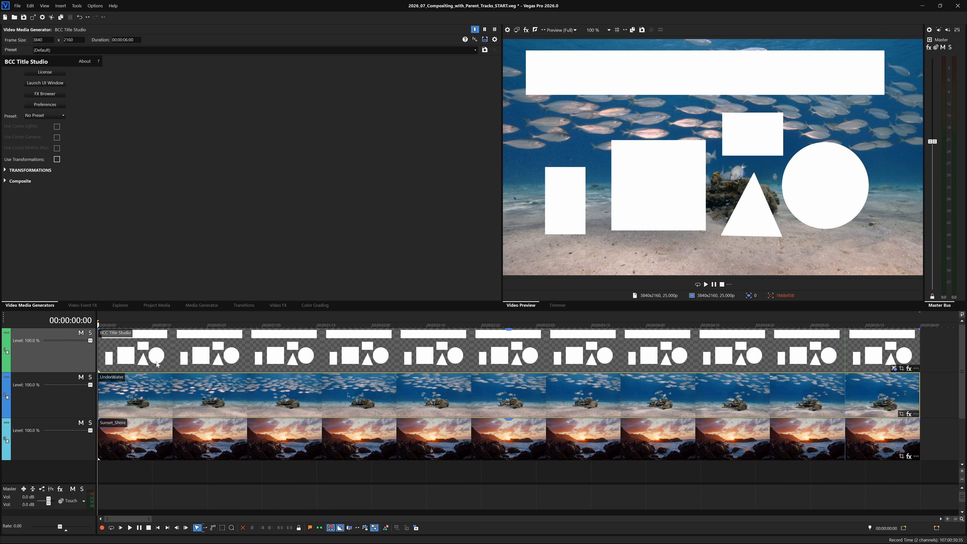
{"action": "mouse_move", "coordinate": [99, 326]}
{"action": "left_mouse_down"}
{"action": "mouse_move", "coordinate": [553, 328]}
{"action": "mouse_move", "coordinate": [119, 332]}
{"action": "mouse_move", "coordinate": [492, 328]}
{"action": "mouse_move", "coordinate": [232, 328]}
{"action": "mouse_move", "coordinate": [111, 315]}
{"action": "mouse_move", "coordinate": [827, 344]}
{"action": "mouse_move", "coordinate": [100, 322]}
{"action": "left_mouse_up"}
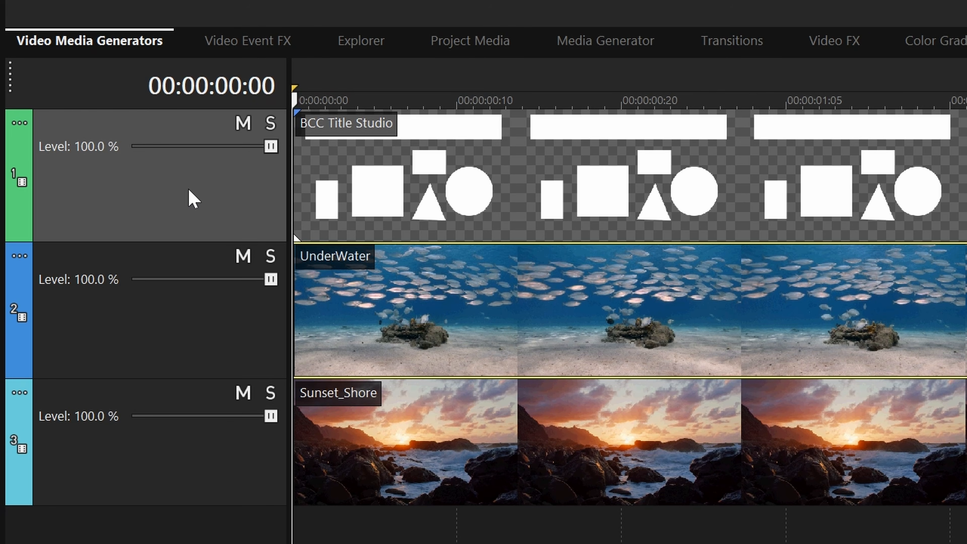
Move the BCC Title Studio track below UnderWater and make it a compositing child of that track.
{"action": "left_click", "coordinate": [354, 292]}
{"action": "left_click", "coordinate": [373, 184]}
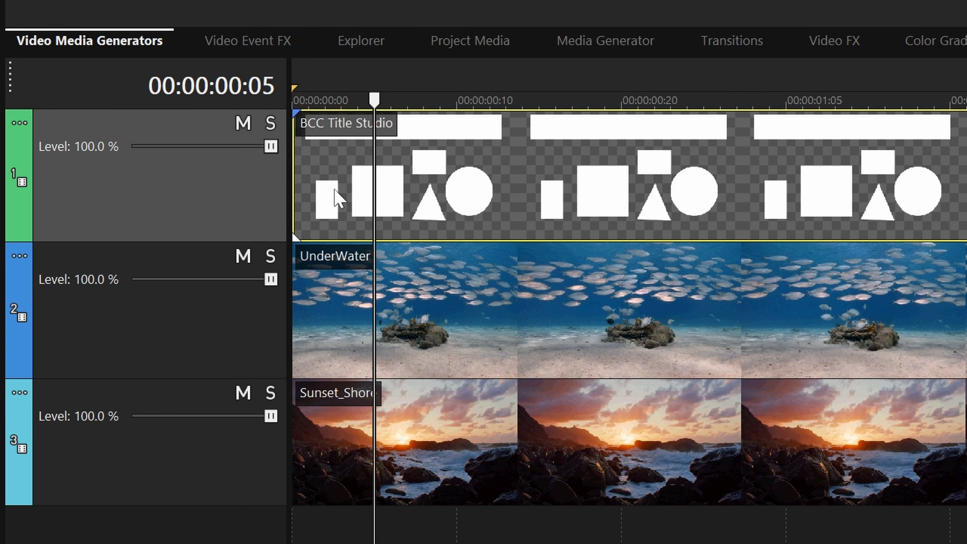
{"action": "left_click_drag", "start_coordinate": [200, 199], "coordinate": [181, 354]}
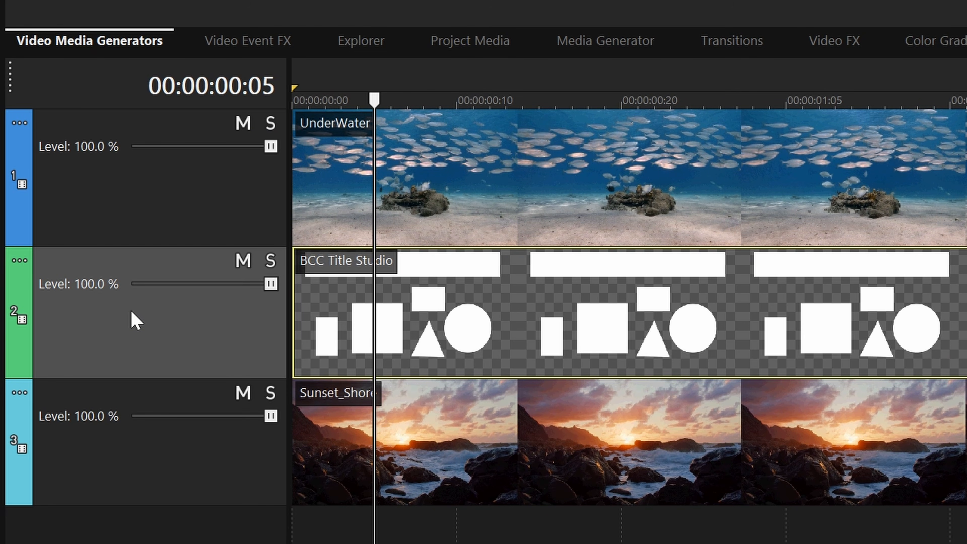
{"action": "left_click", "coordinate": [24, 260]}
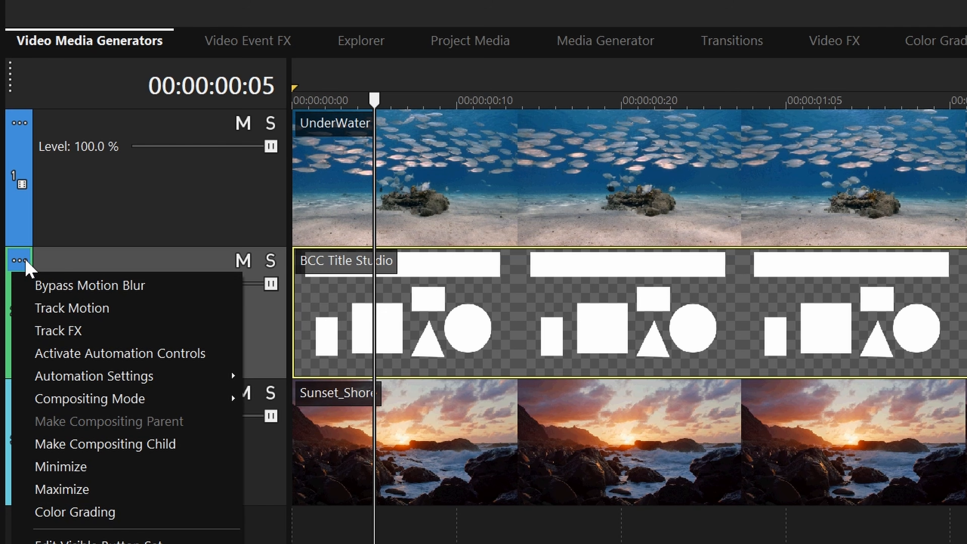
{"action": "left_click", "coordinate": [189, 445]}
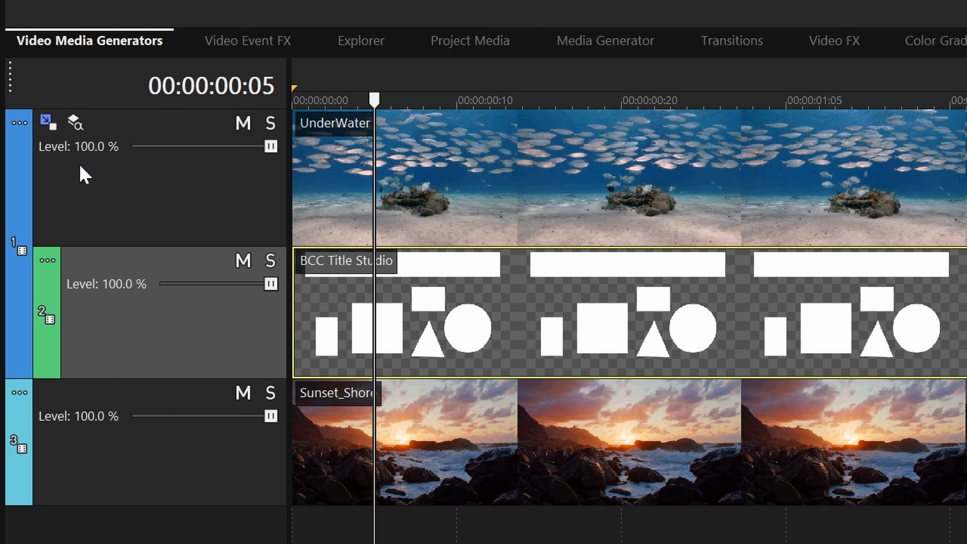
Keep the UnderWater track's parent composite mode at Source Alpha and set its own compositing mode to Multiply (Mask).
{"action": "left_click", "coordinate": [76, 123]}
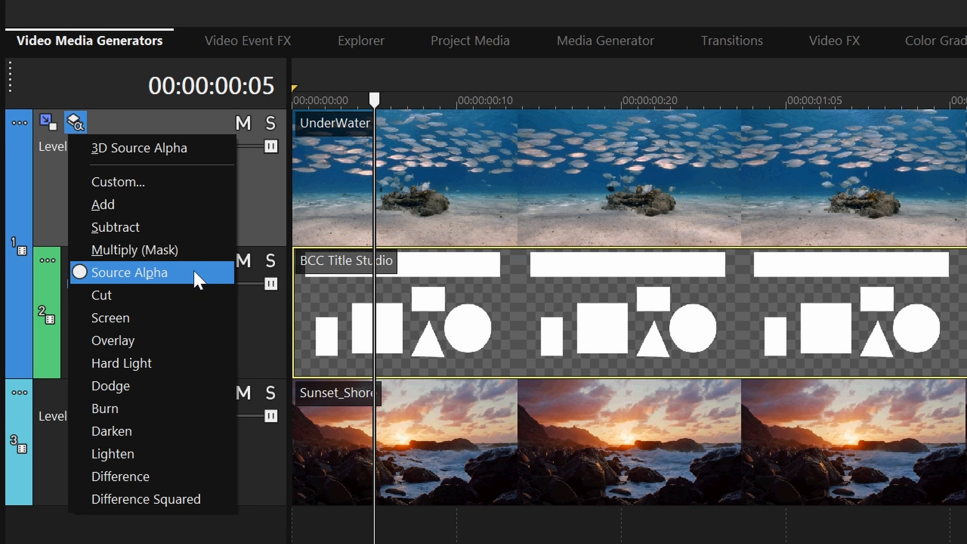
{"action": "left_click", "coordinate": [196, 280]}
{"action": "left_click", "coordinate": [19, 123]}
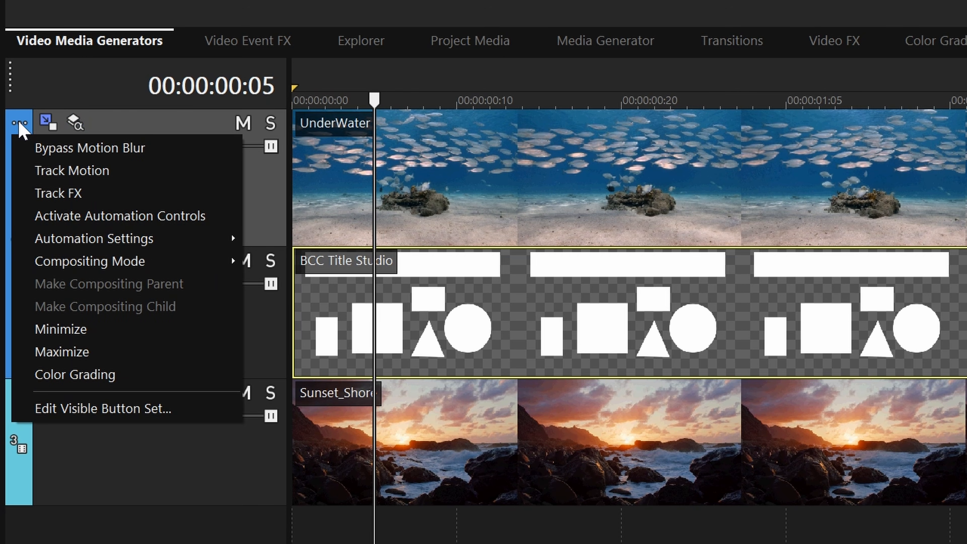
{"action": "mouse_move", "coordinate": [38, 267]}
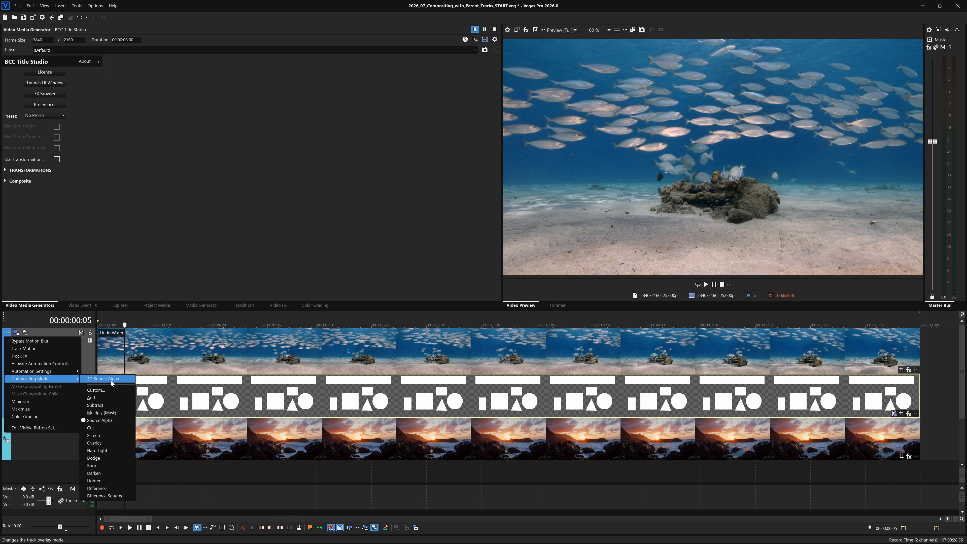
{"action": "left_click", "coordinate": [124, 416]}
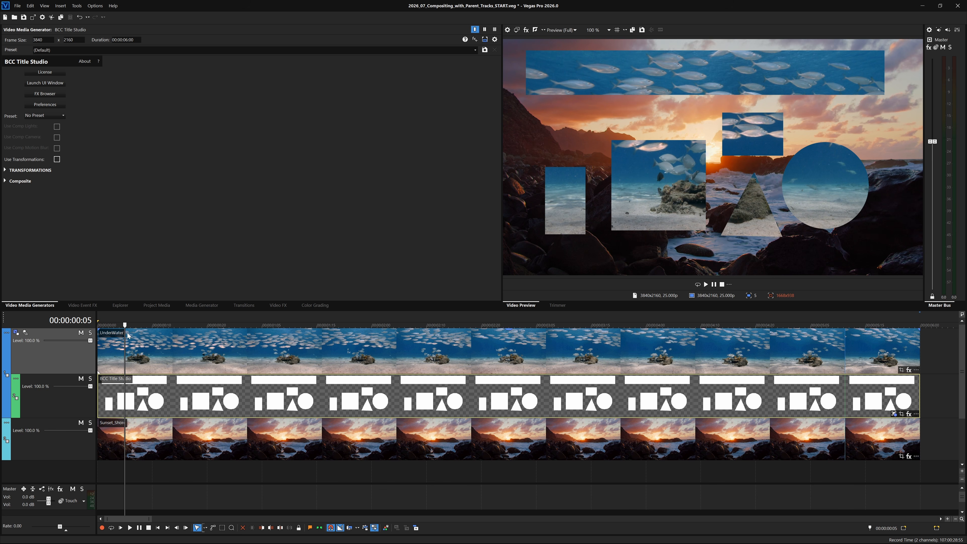
Preview the masked composite and shorten the UnderWater clip to end at about 2.8 seconds.
{"action": "left_click_drag", "start_coordinate": [124, 325], "coordinate": [663, 379]}
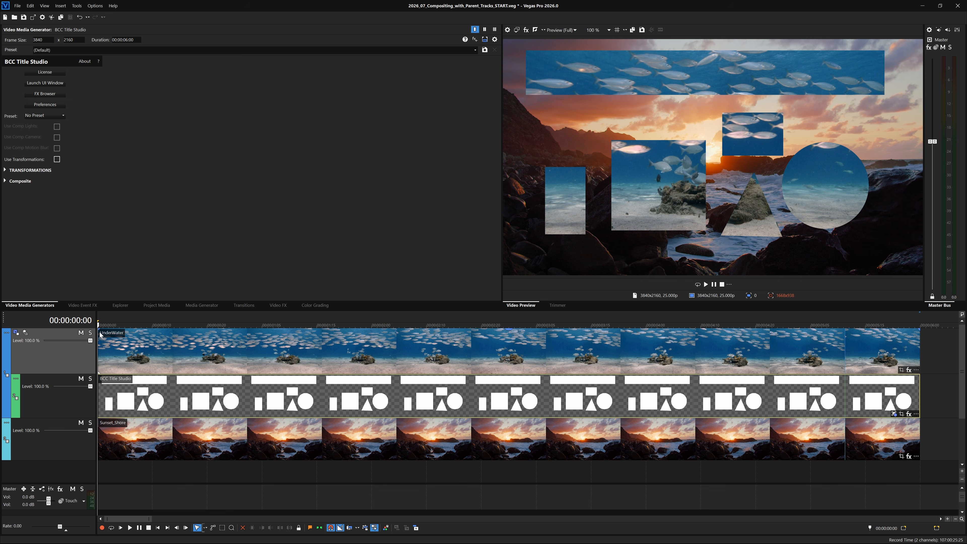
{"action": "mouse_move", "coordinate": [98, 381]}
{"action": "left_mouse_down"}
{"action": "mouse_move", "coordinate": [601, 365]}
{"action": "mouse_move", "coordinate": [98, 373]}
{"action": "left_mouse_up"}
{"action": "left_click_drag", "start_coordinate": [918, 348], "coordinate": [487, 348]}
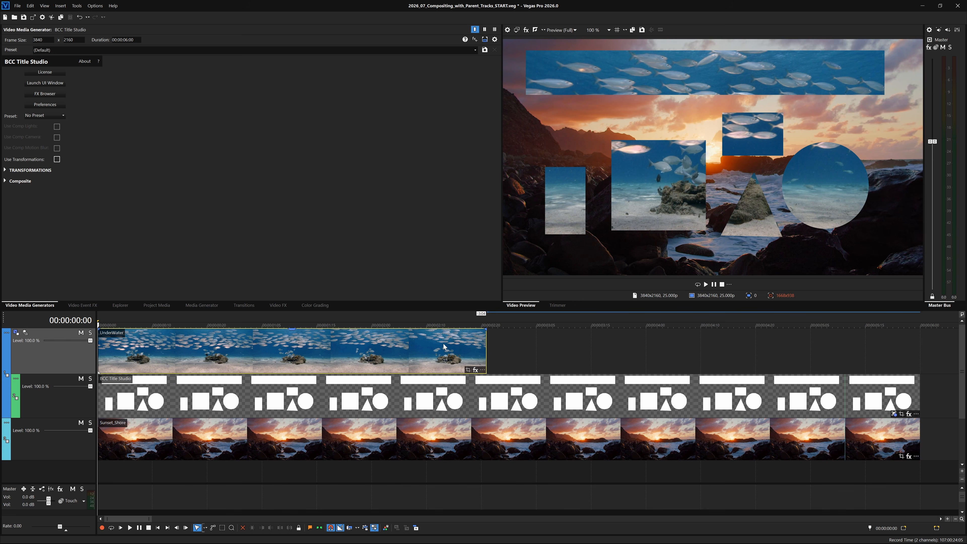
Add UnderWater_002.mp4 to the parent track with a crossfade from UnderWater, and trim its end to 00:00:06:00.
{"action": "left_click", "coordinate": [159, 307]}
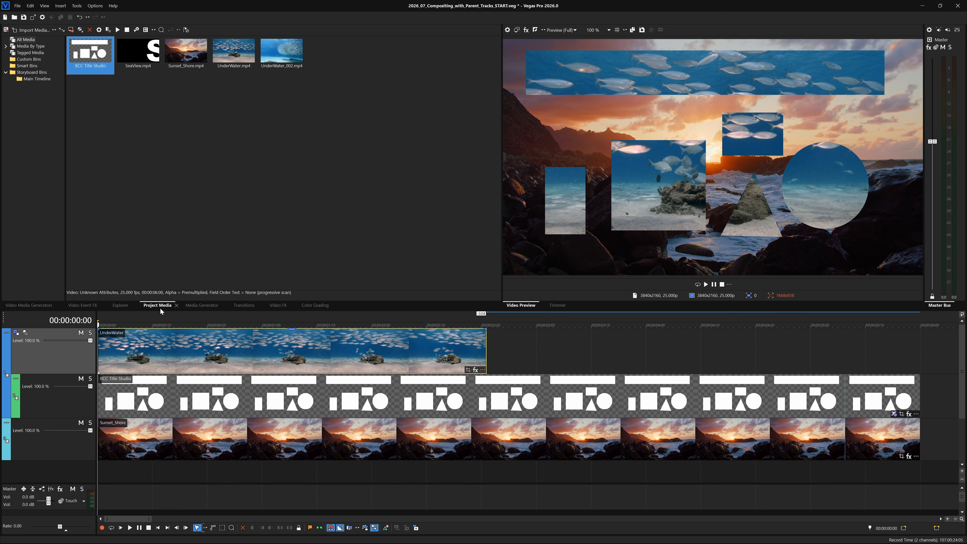
{"action": "left_click_drag", "start_coordinate": [285, 53], "coordinate": [399, 344]}
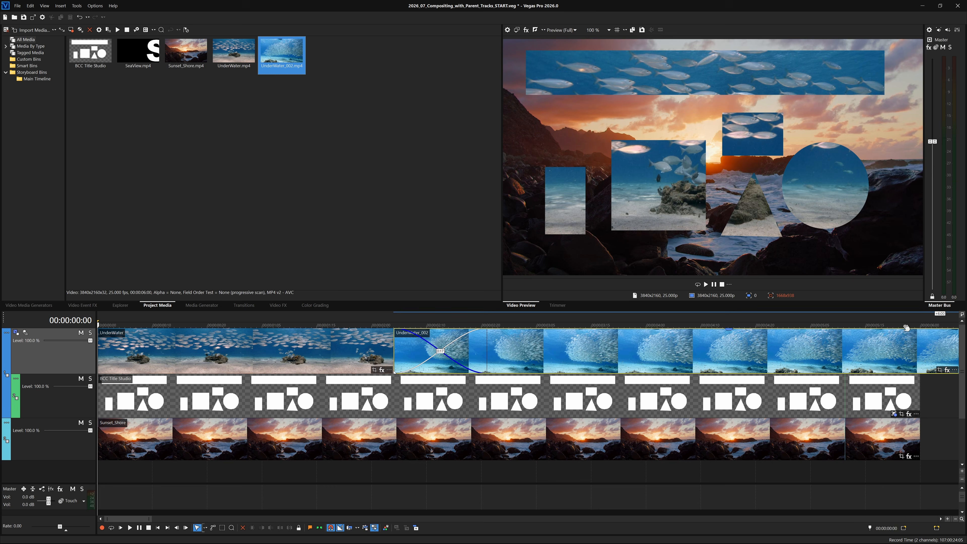
{"action": "left_click_drag", "start_coordinate": [905, 326], "coordinate": [920, 326]}
{"action": "left_click", "coordinate": [271, 528]}
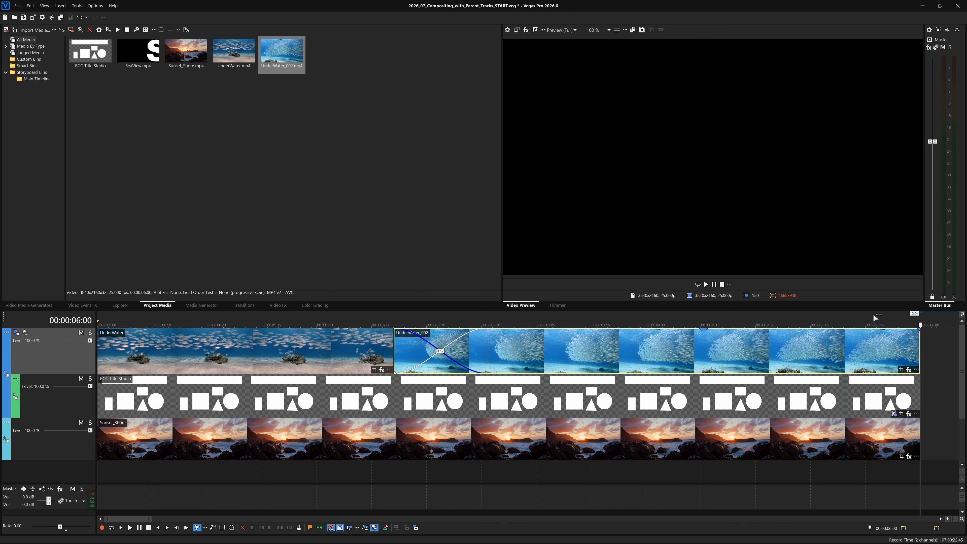
Scrub and play back the crossfade between the underwater clips inside the mask, returning to the timeline start.
{"action": "left_click", "coordinate": [888, 324]}
{"action": "left_click_drag", "start_coordinate": [887, 324], "coordinate": [226, 287]}
{"action": "key", "text": "space"}
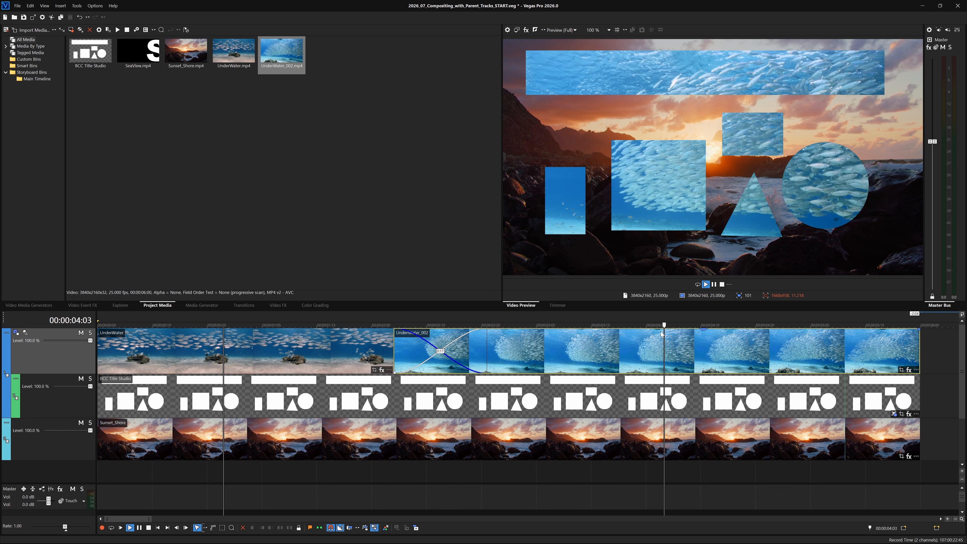
{"action": "left_click_drag", "start_coordinate": [799, 324], "coordinate": [78, 294]}
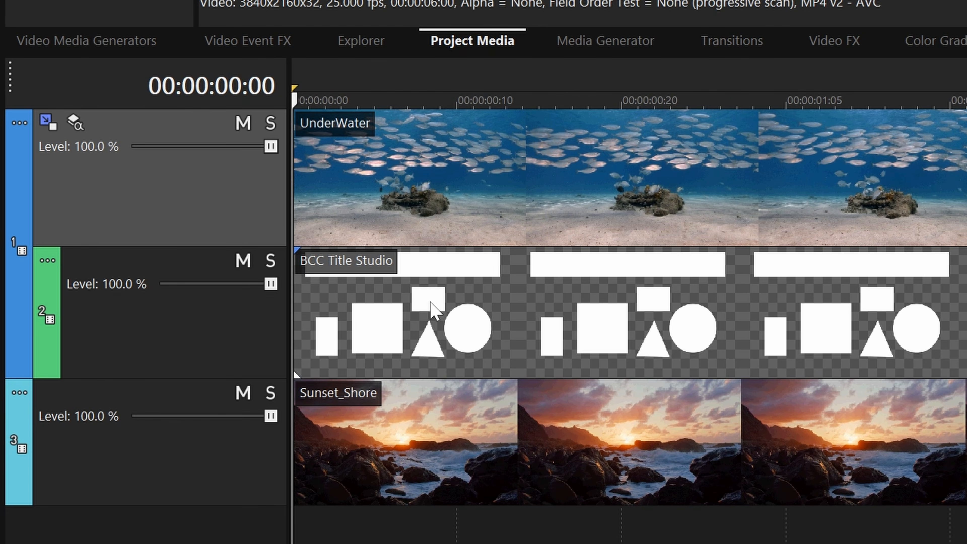
Delete the BCC Title Studio clip from the child track and return to the timeline start.
{"action": "left_click", "coordinate": [430, 294]}
{"action": "left_click_drag", "start_coordinate": [424, 100], "coordinate": [275, 100]}
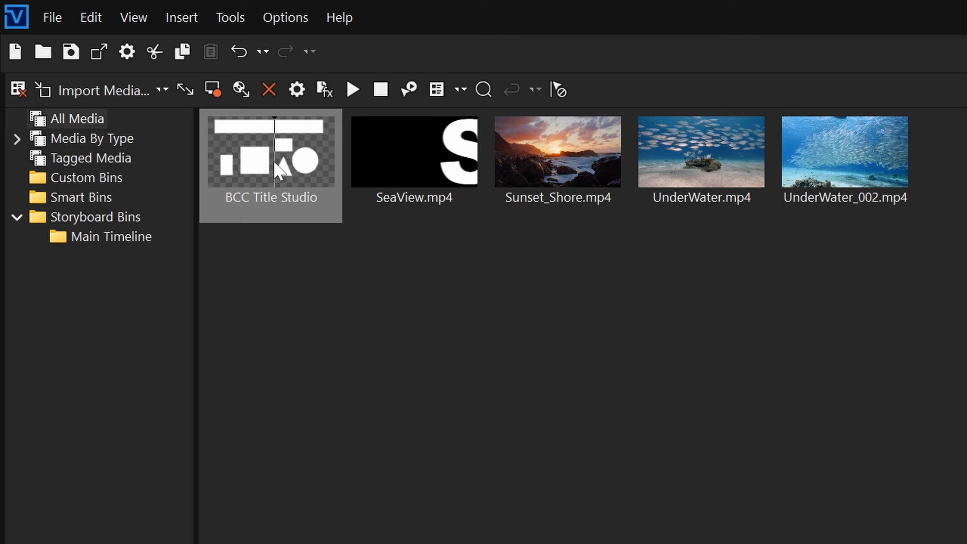
{"action": "left_click", "coordinate": [278, 169]}
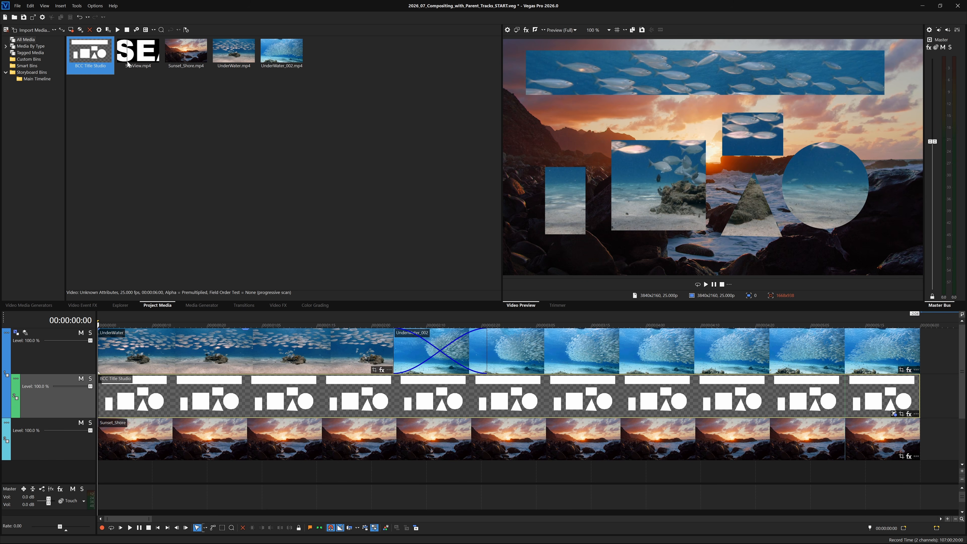
{"action": "left_click", "coordinate": [209, 405]}
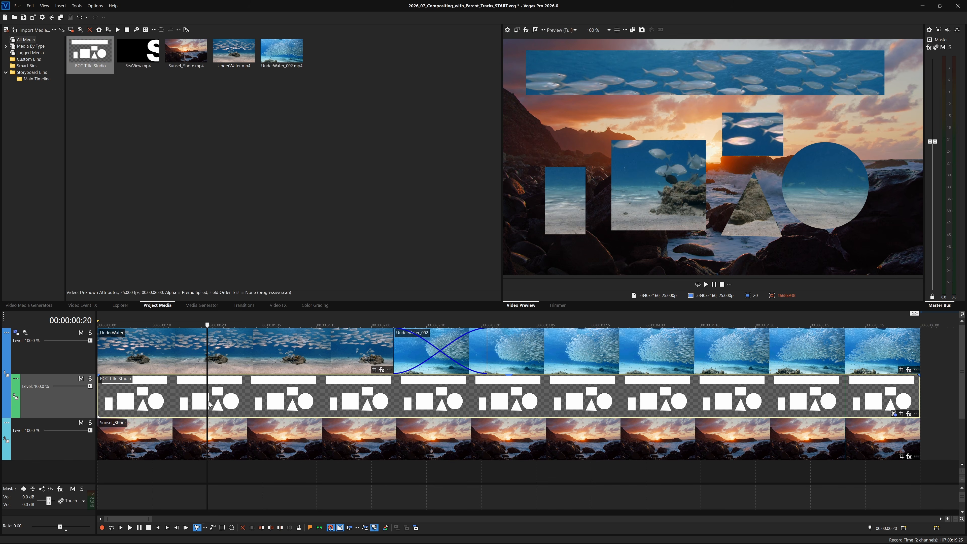
{"action": "key", "text": "Delete"}
{"action": "key", "text": "Home"}
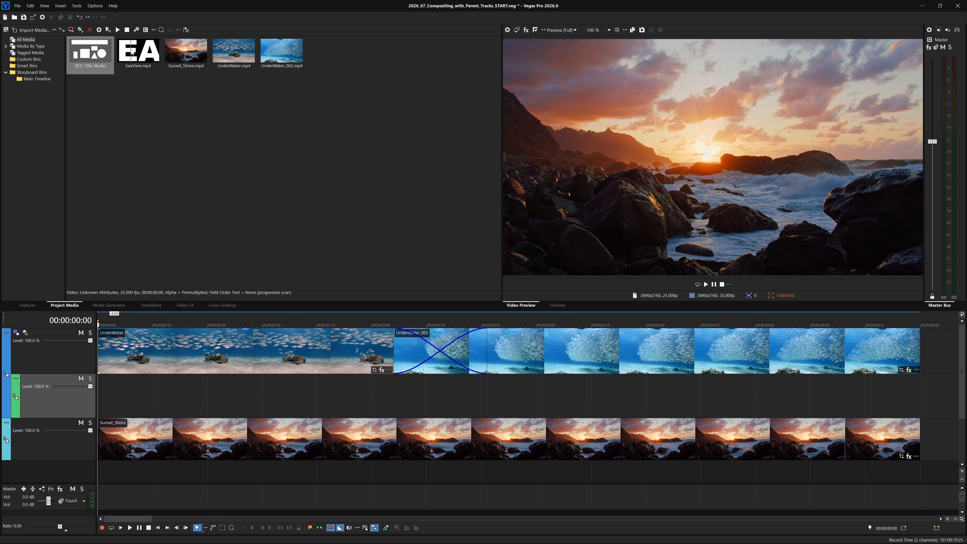
Place SeaView.mp4 at the start of the child track and scrub to 00:00:02:05.
{"action": "left_click_drag", "start_coordinate": [131, 53], "coordinate": [170, 395]}
{"action": "left_click_drag", "start_coordinate": [95, 393], "coordinate": [99, 389]}
{"action": "left_click_drag", "start_coordinate": [99, 326], "coordinate": [356, 366]}
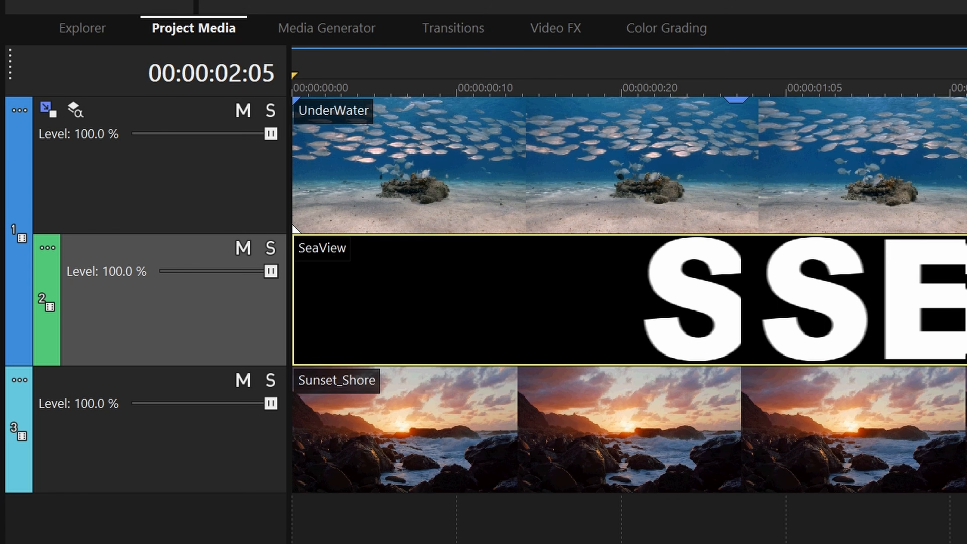
Check that the UnderWater parent track's compositing mode is Multiply (Mask), and scrub back to 00:00:01:04 to examine the SeaView mask.
{"action": "left_click", "coordinate": [20, 111]}
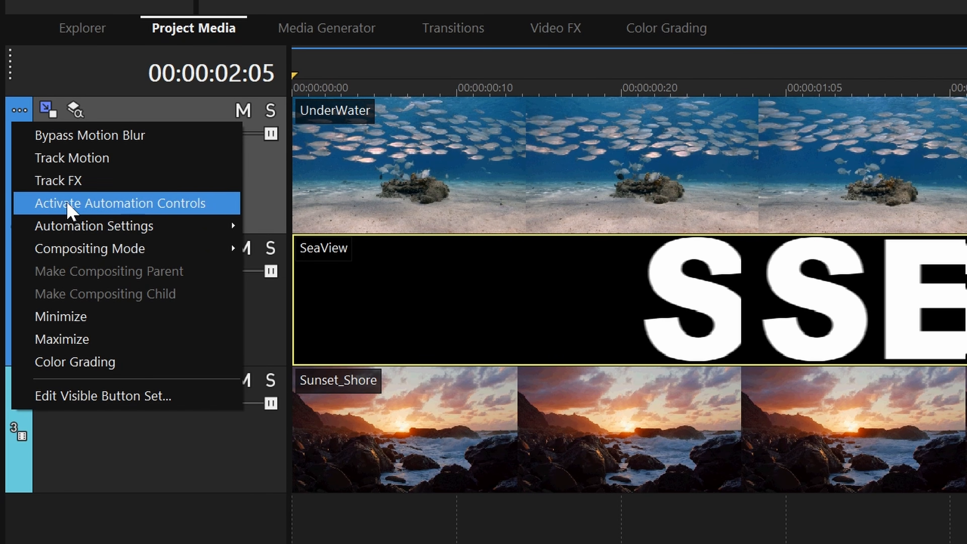
{"action": "mouse_move", "coordinate": [140, 259]}
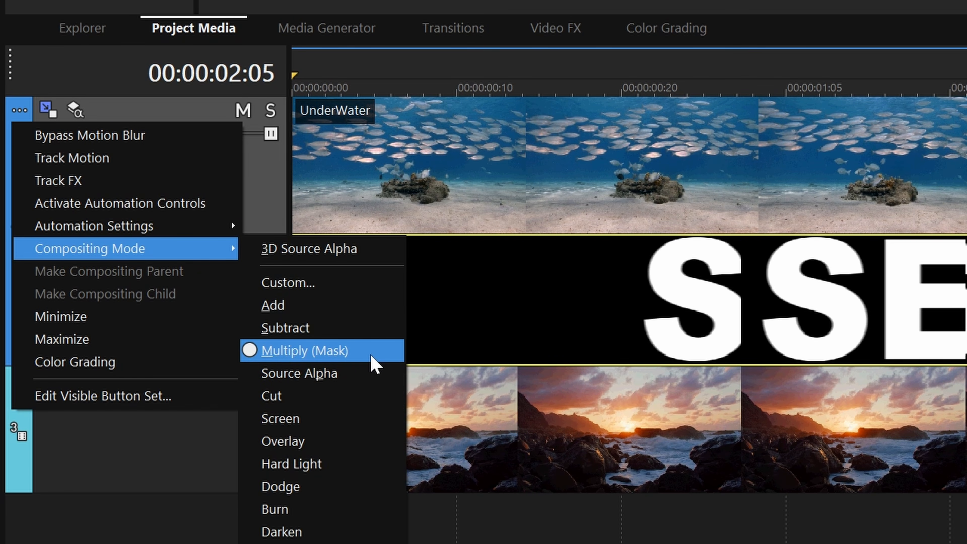
{"action": "left_click", "coordinate": [372, 355]}
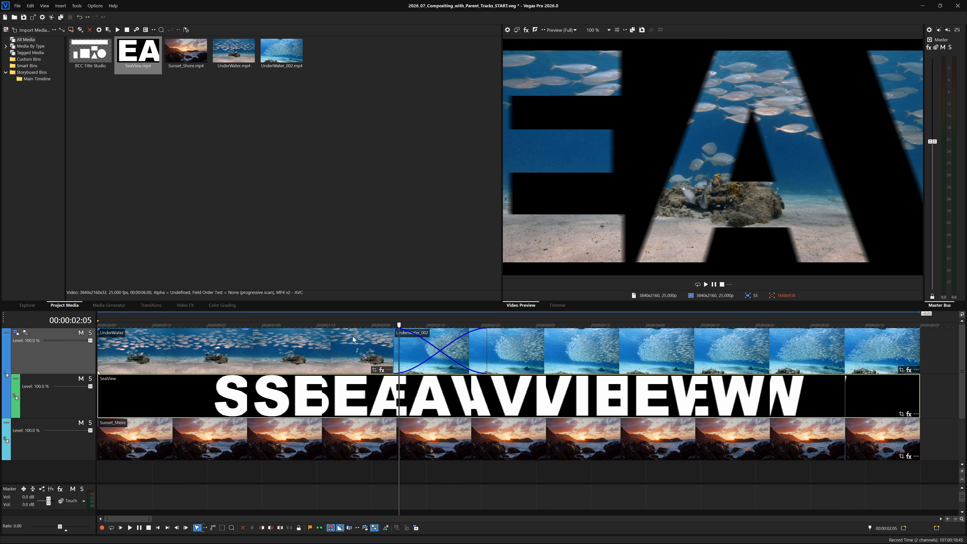
{"action": "left_click_drag", "start_coordinate": [395, 326], "coordinate": [258, 325]}
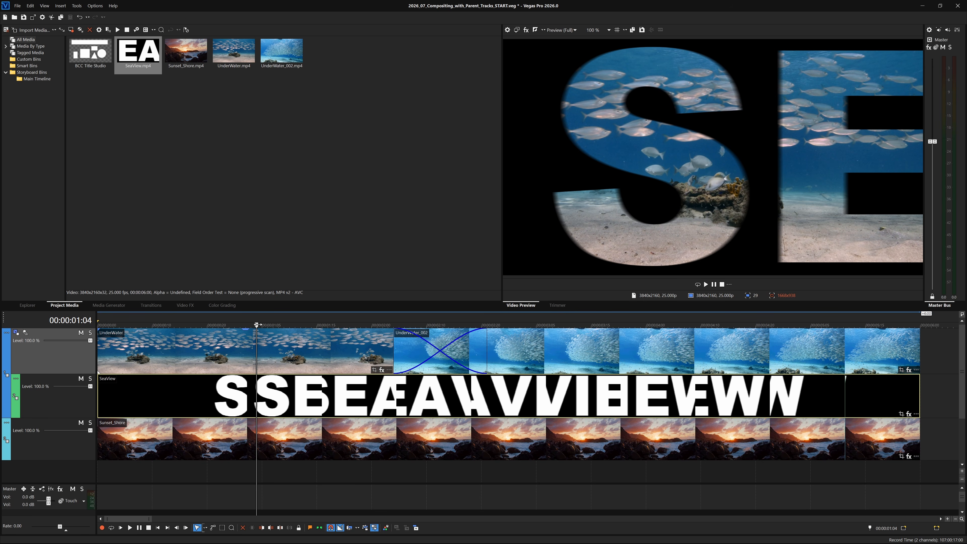
Apply the Mask Generator effect's Luminance Mask preset to the SeaView clip and scrub the composite to 00:00:03:04.
{"action": "left_click", "coordinate": [180, 305]}
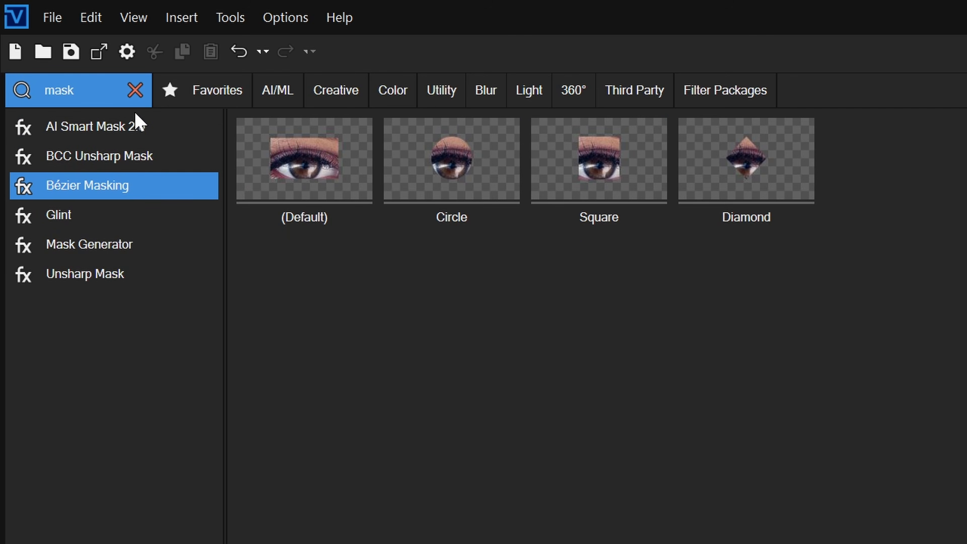
{"action": "left_click", "coordinate": [129, 245]}
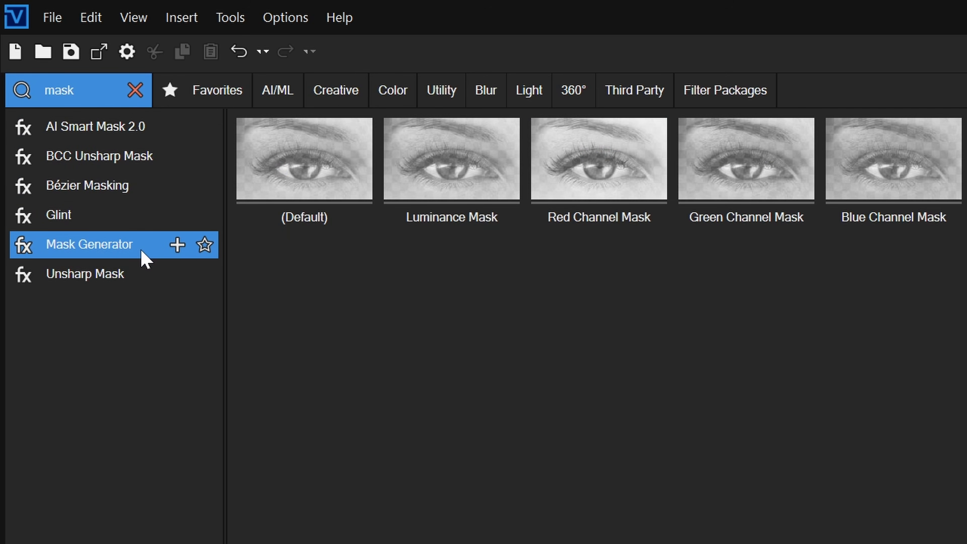
{"action": "mouse_move", "coordinate": [470, 200]}
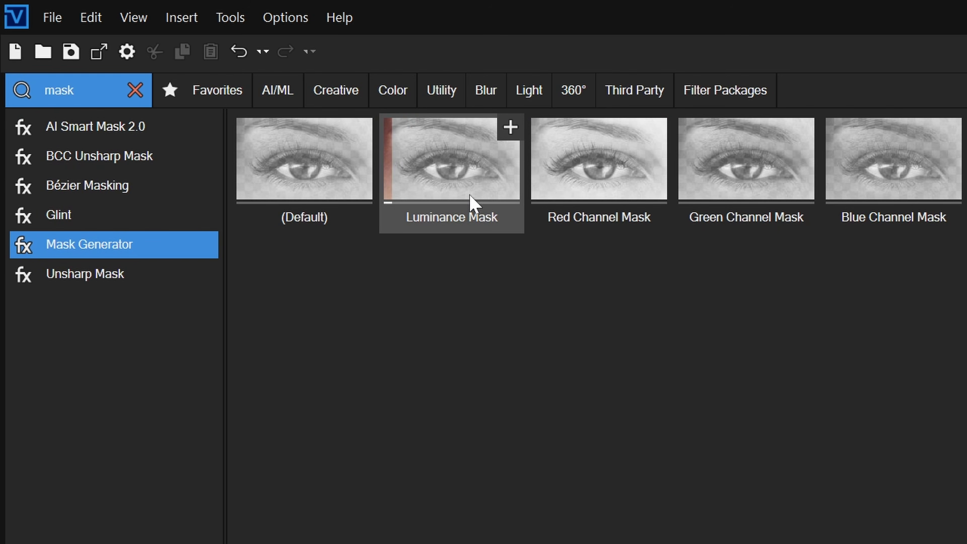
{"action": "left_click", "coordinate": [469, 178]}
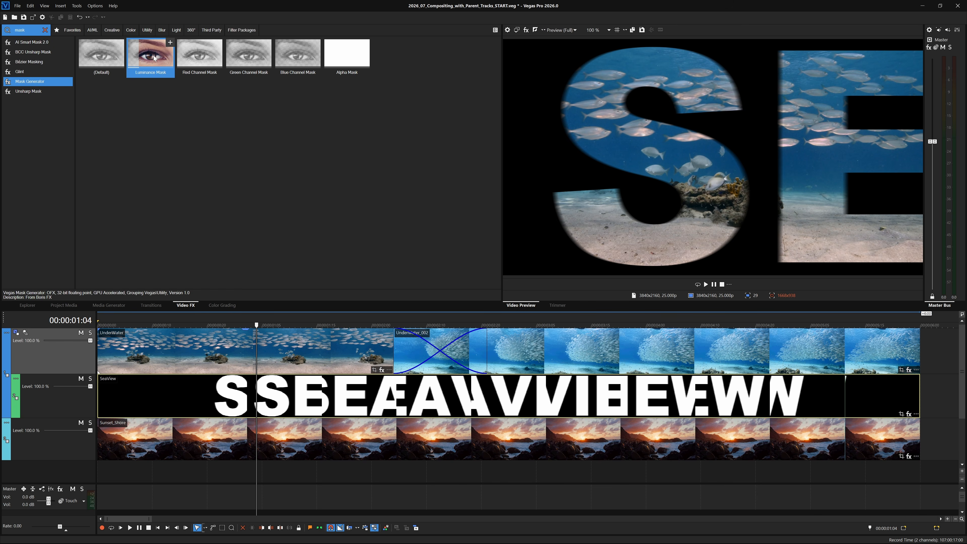
{"action": "left_click_drag", "start_coordinate": [155, 58], "coordinate": [282, 395]}
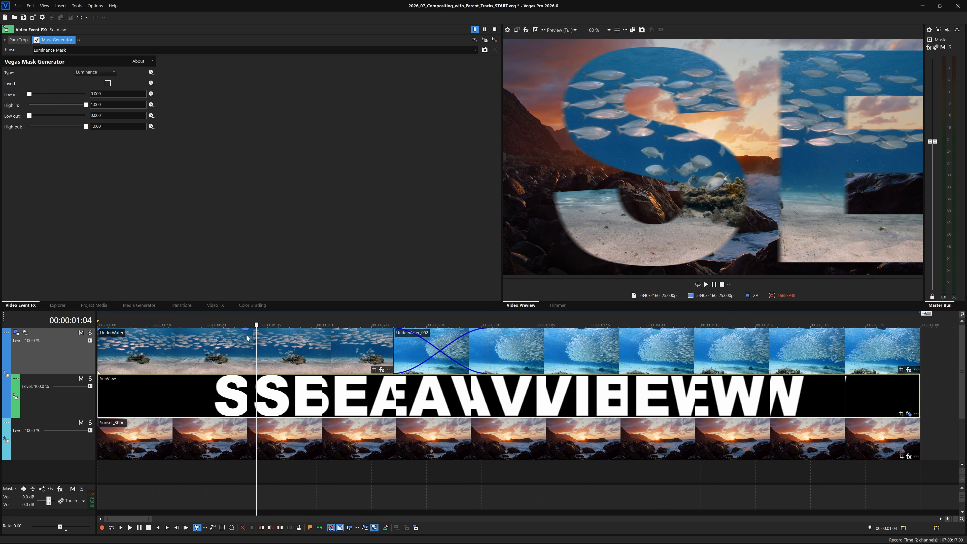
{"action": "left_click_drag", "start_coordinate": [257, 325], "coordinate": [530, 346]}
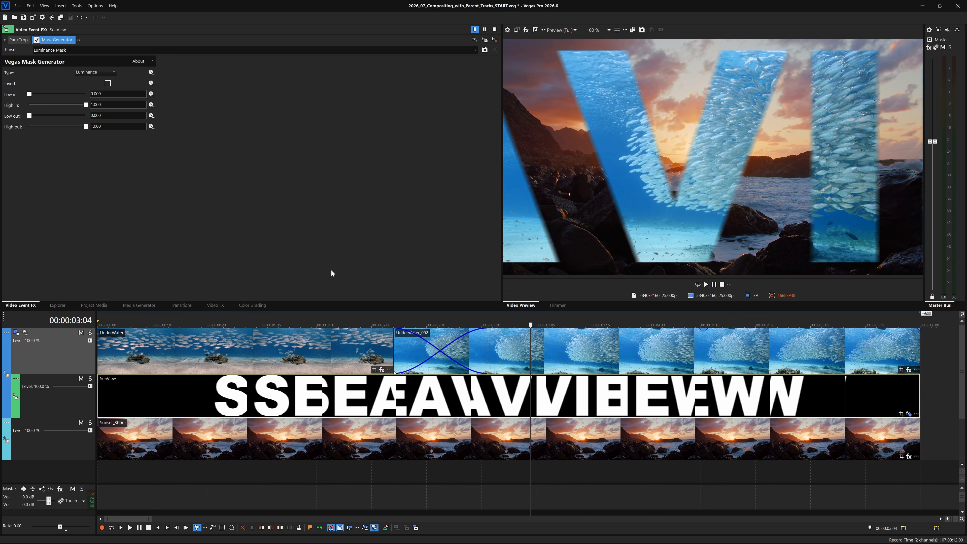
Add the default Picture In Picture effect to the SeaView clip, set Scale in X to 1.155, and scrub through the scaled lettering.
{"action": "left_click", "coordinate": [217, 305]}
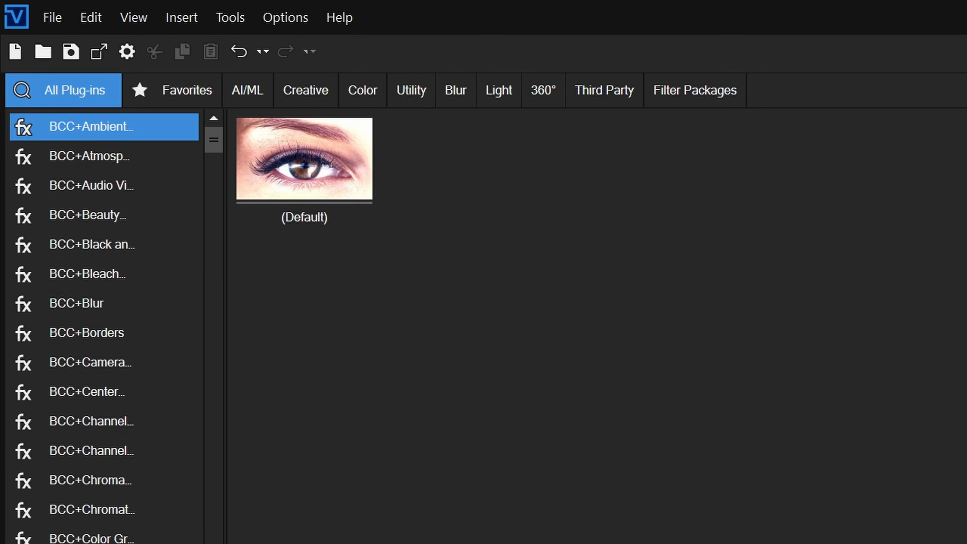
{"action": "left_click", "coordinate": [69, 90]}
{"action": "type", "text": "pic"}
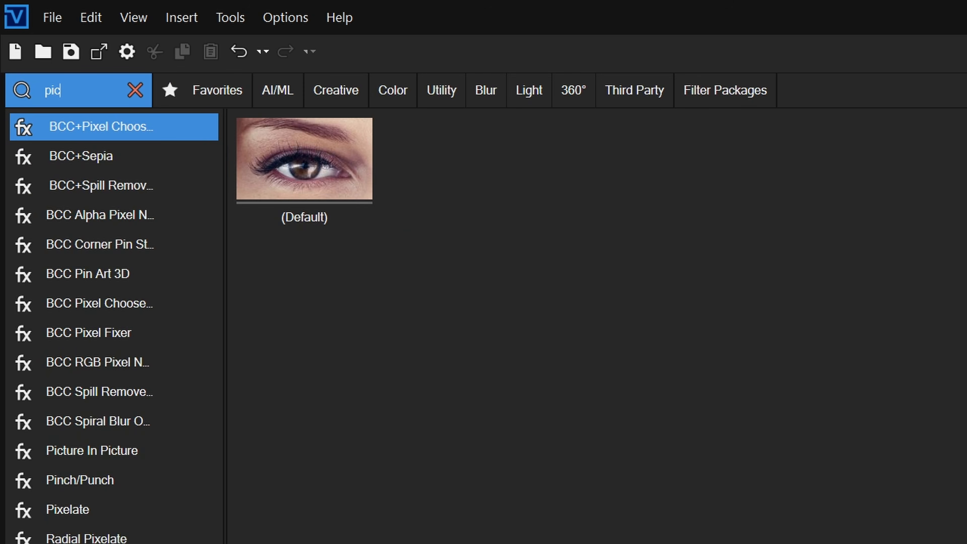
{"action": "left_click_drag", "start_coordinate": [324, 178], "coordinate": [331, 328]}
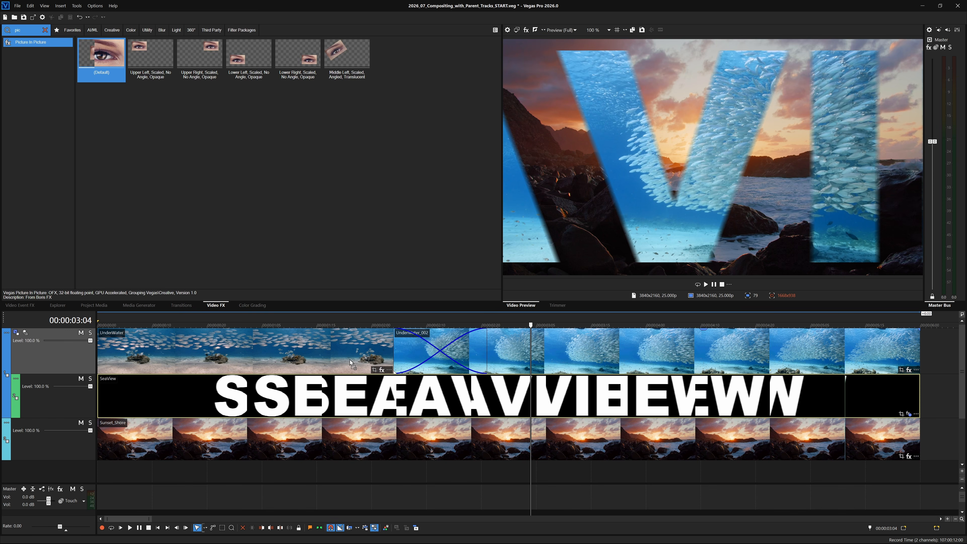
{"action": "left_click_drag", "start_coordinate": [350, 360], "coordinate": [352, 398]}
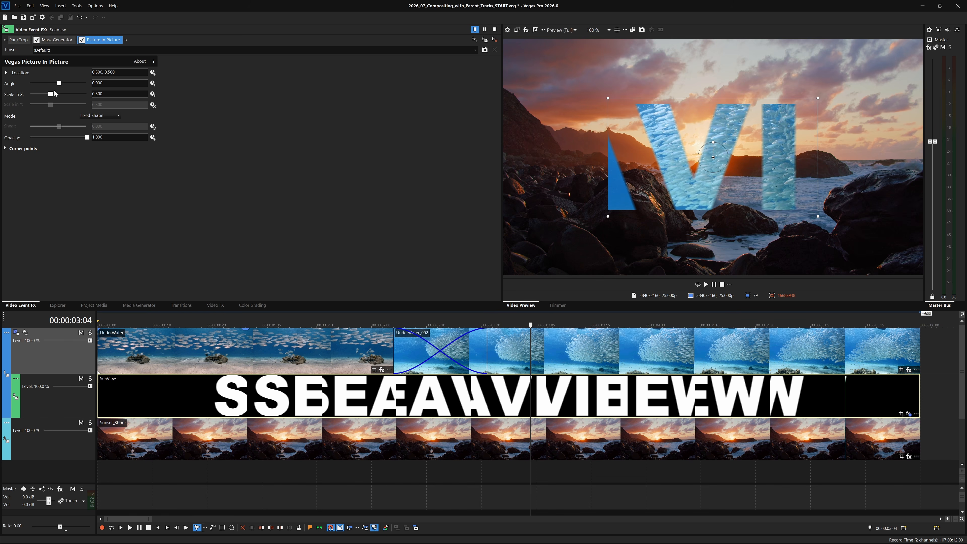
{"action": "left_click_drag", "start_coordinate": [51, 94], "coordinate": [61, 94]}
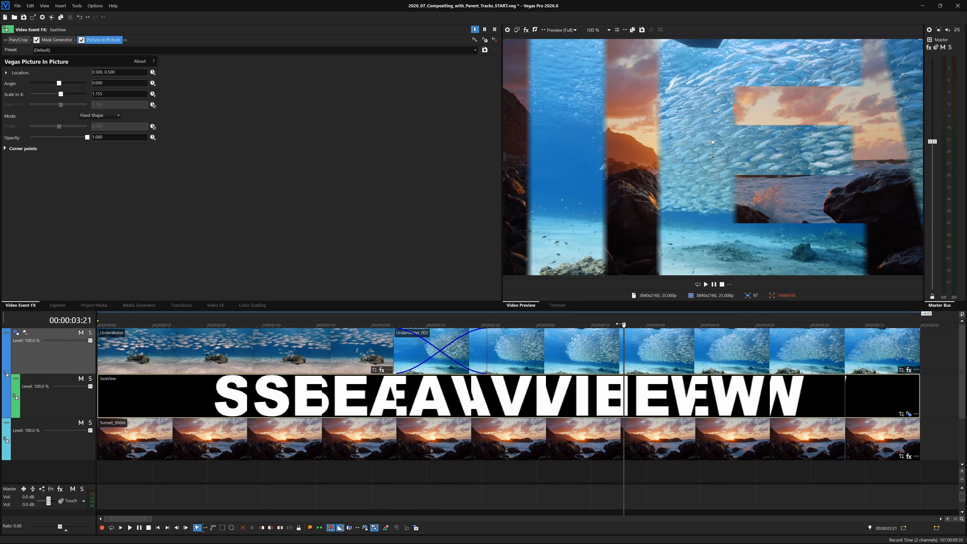
{"action": "left_click_drag", "start_coordinate": [445, 302], "coordinate": [243, 270]}
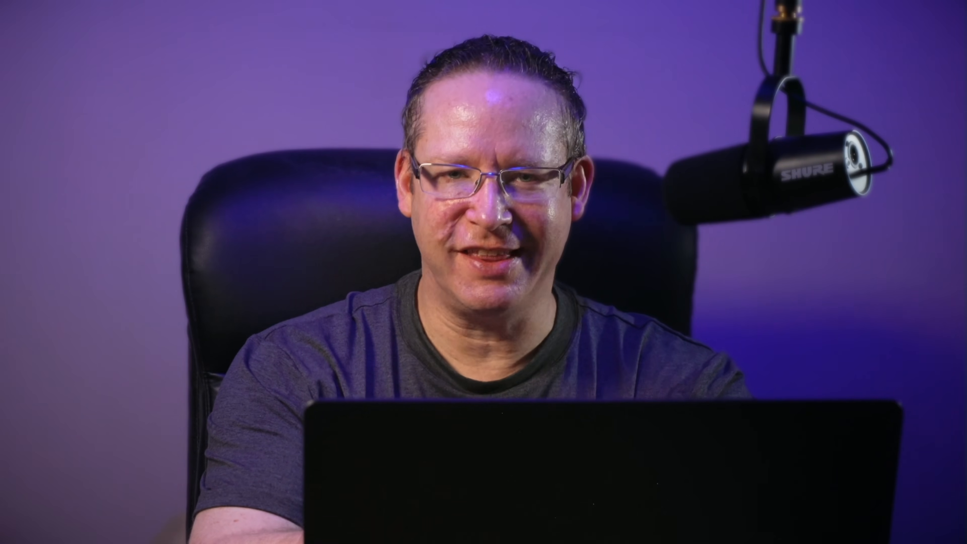